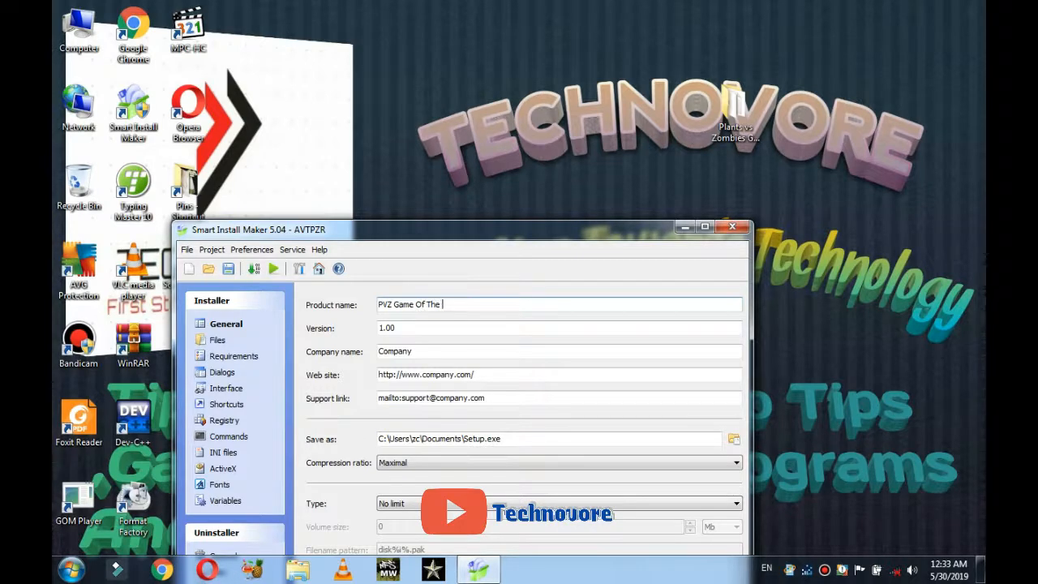
Step: Complete the product name 'PVZ Game Of The Year Edition' and set the company to Technovore
{"action": "type", "text": "ear Edition"}
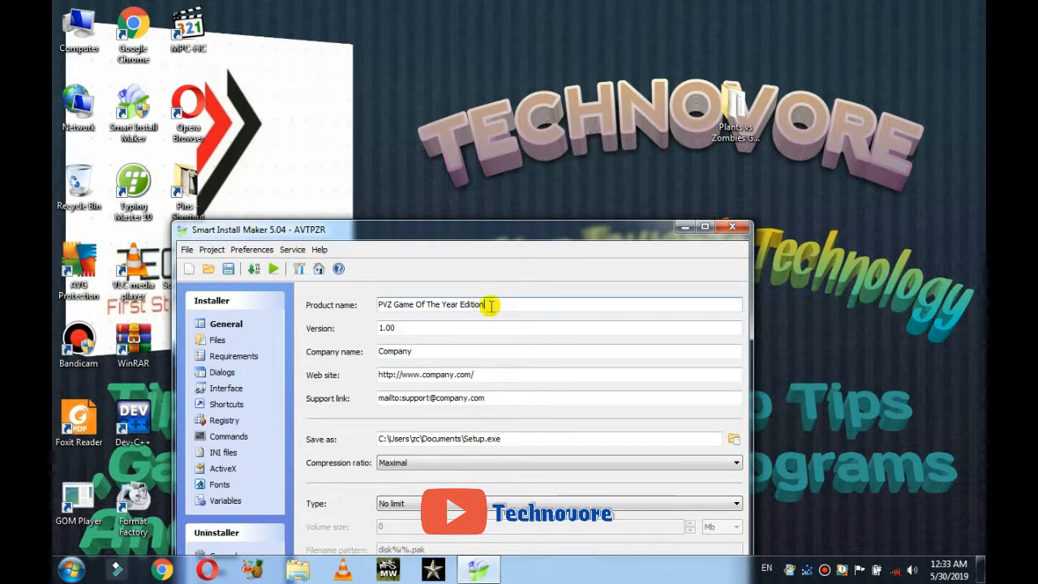
{"action": "left_click", "coordinate": [449, 349]}
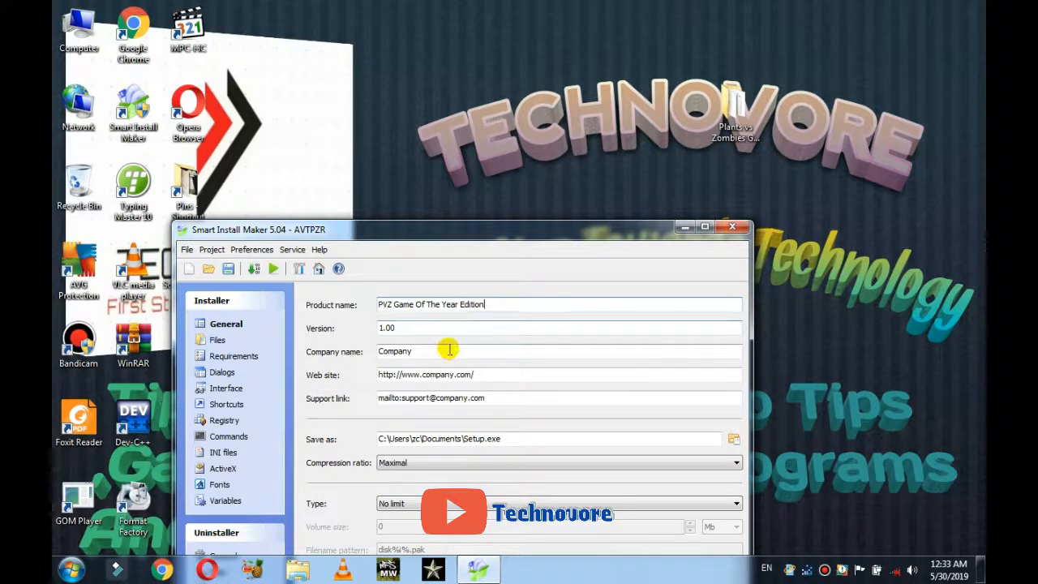
{"action": "key", "text": "BackSpace"}
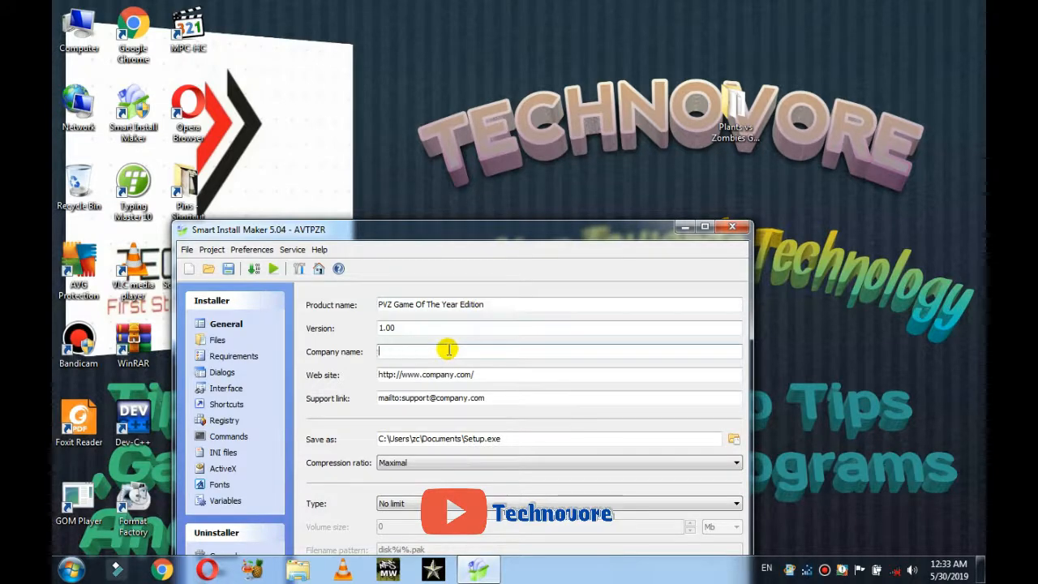
{"action": "type", "text": "Tech"}
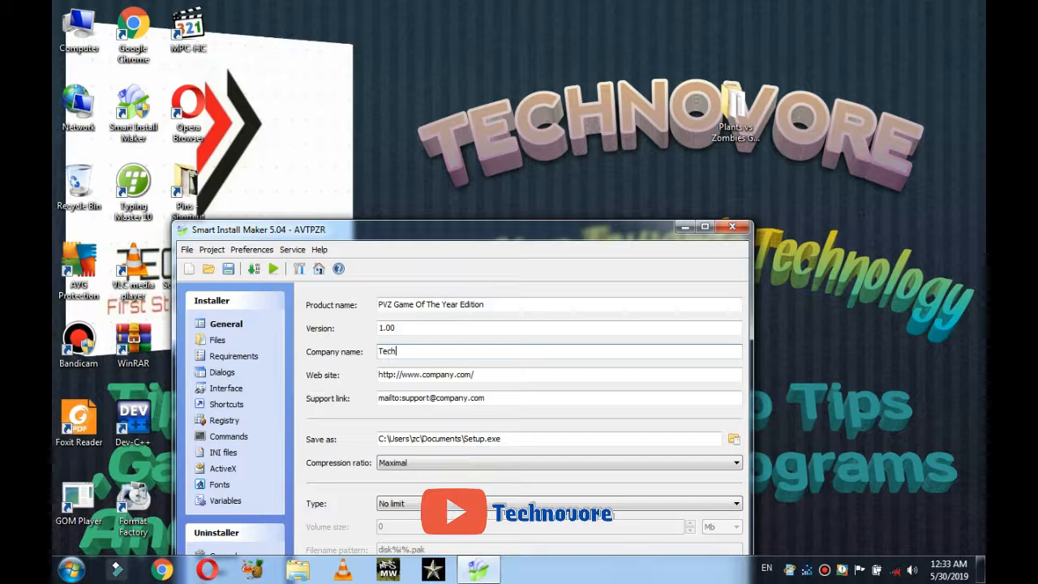
{"action": "type", "text": "novore"}
Step: Change the web site address to the Technovore blogspot URL
{"action": "left_click", "coordinate": [453, 374]}
{"action": "key", "text": "BackSpace"}
{"action": "key", "text": "BackSpace"}
{"action": "key", "text": "BackSpace"}
{"action": "key", "text": "BackSpace"}
{"action": "key", "text": "BackSpace"}
{"action": "key", "text": "BackSpace"}
{"action": "key", "text": "BackSpace"}
{"action": "key", "text": "BackSpace"}
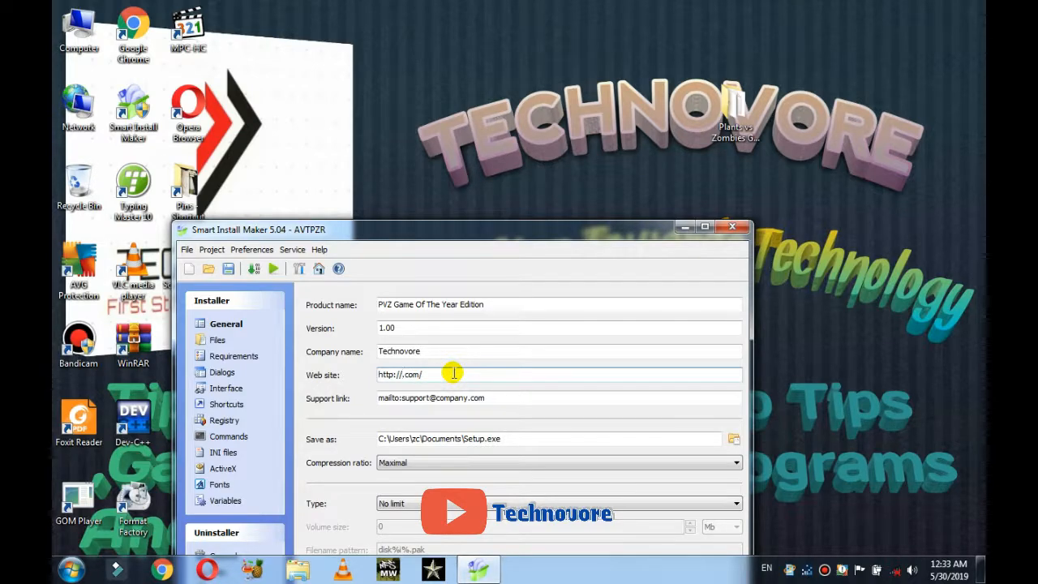
{"action": "type", "text": "technovo"}
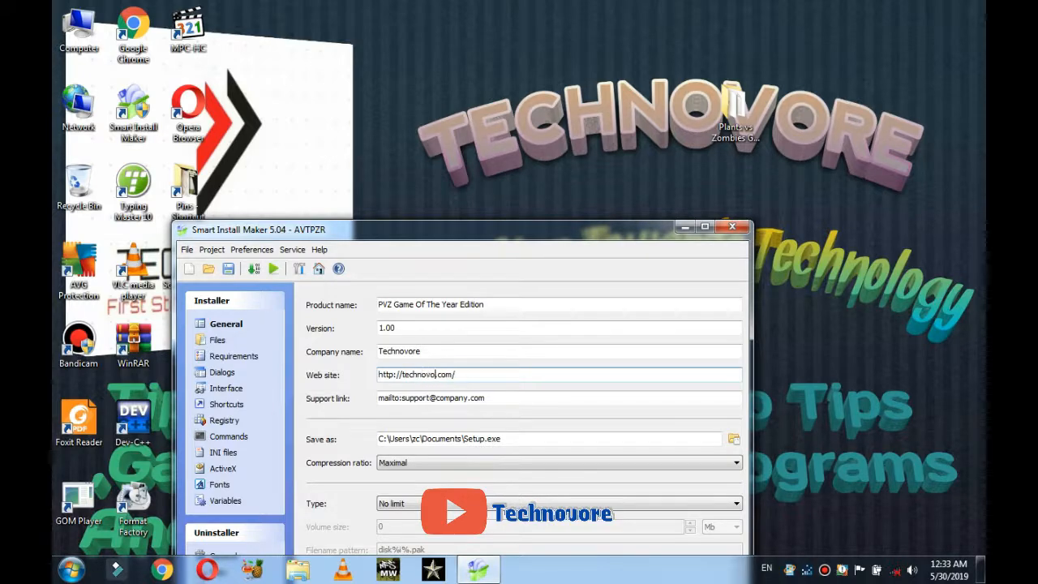
{"action": "type", "text": "1217."}
{"action": "type", "text": "blogspot"}
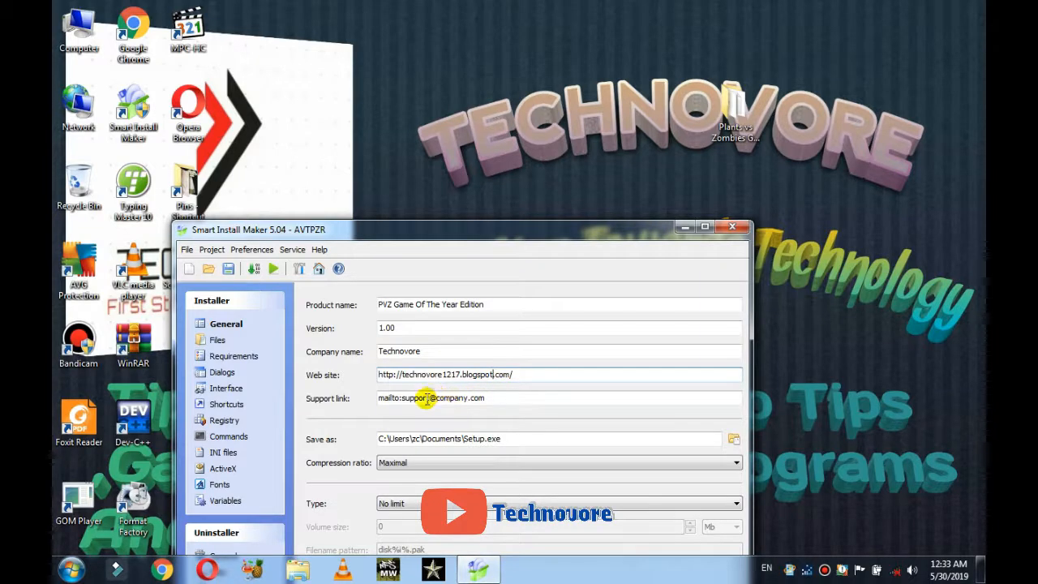
Step: Rewrite the support mailto link to the author's Gmail address
{"action": "left_click", "coordinate": [468, 397]}
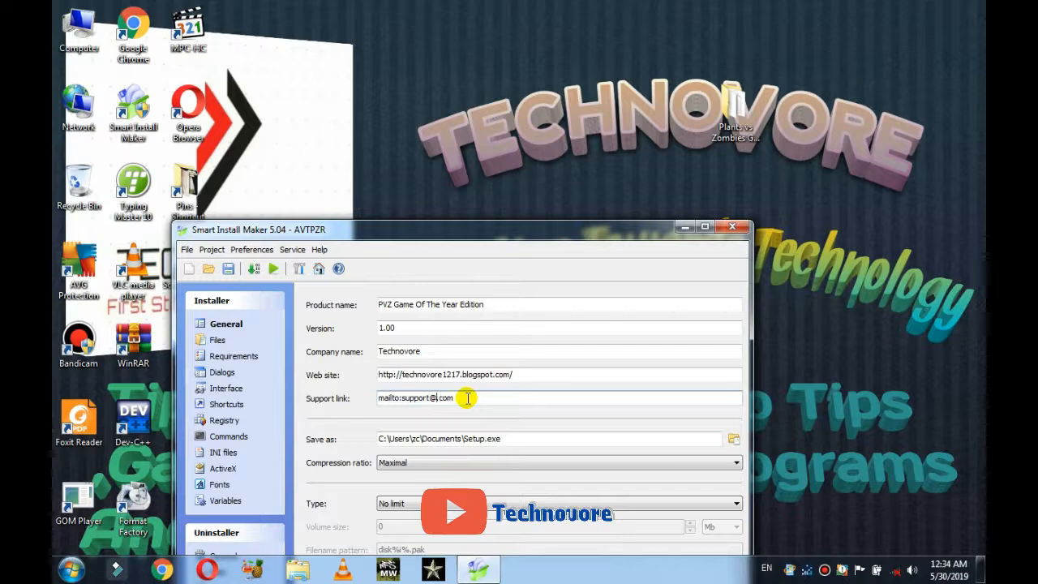
{"action": "key", "text": "BackSpace"}
{"action": "type", "text": "gmail"}
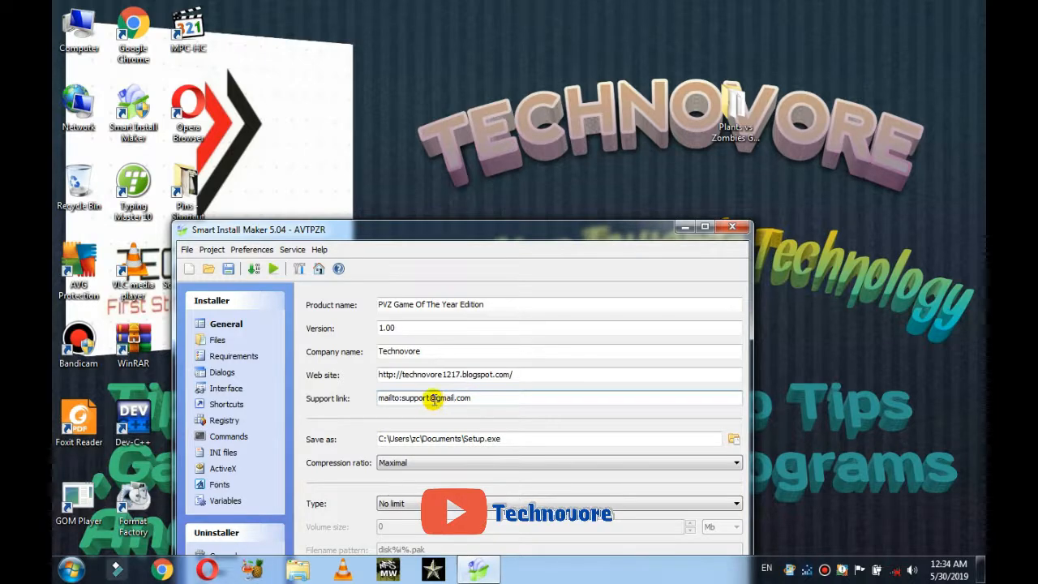
{"action": "left_click", "coordinate": [426, 395]}
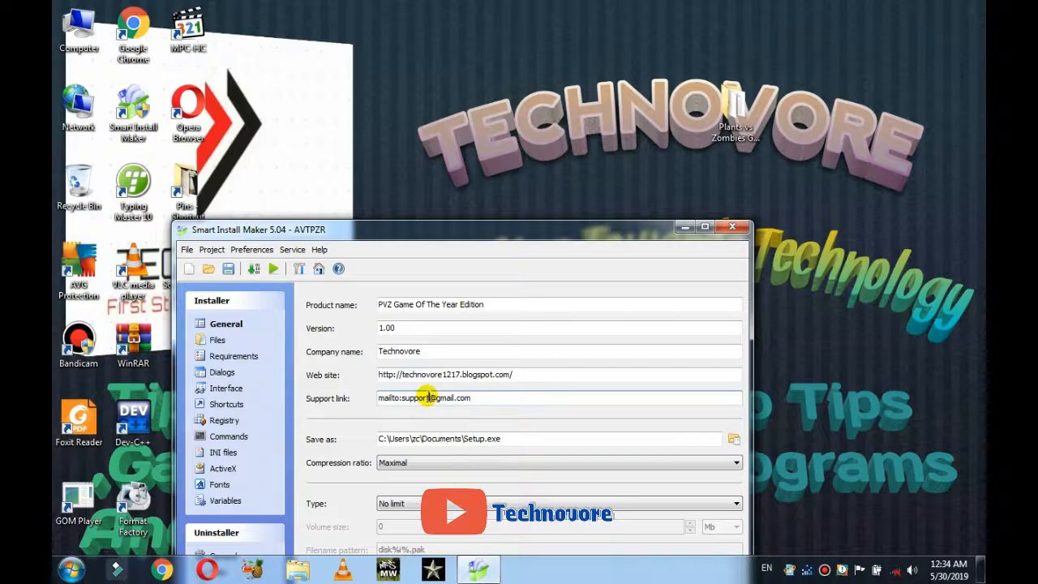
{"action": "key", "text": "BackSpace"}
{"action": "key", "text": "BackSpace"}
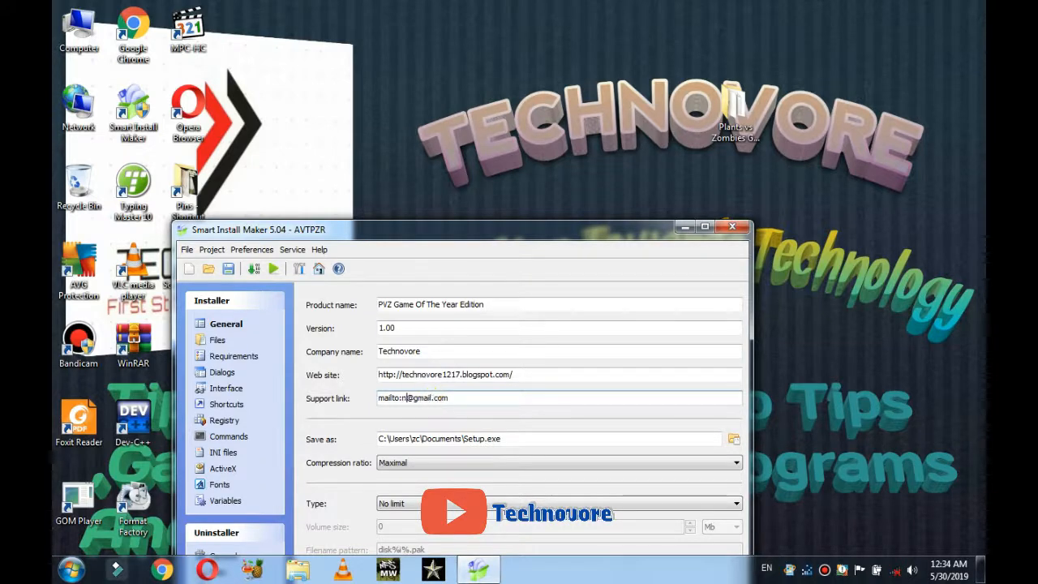
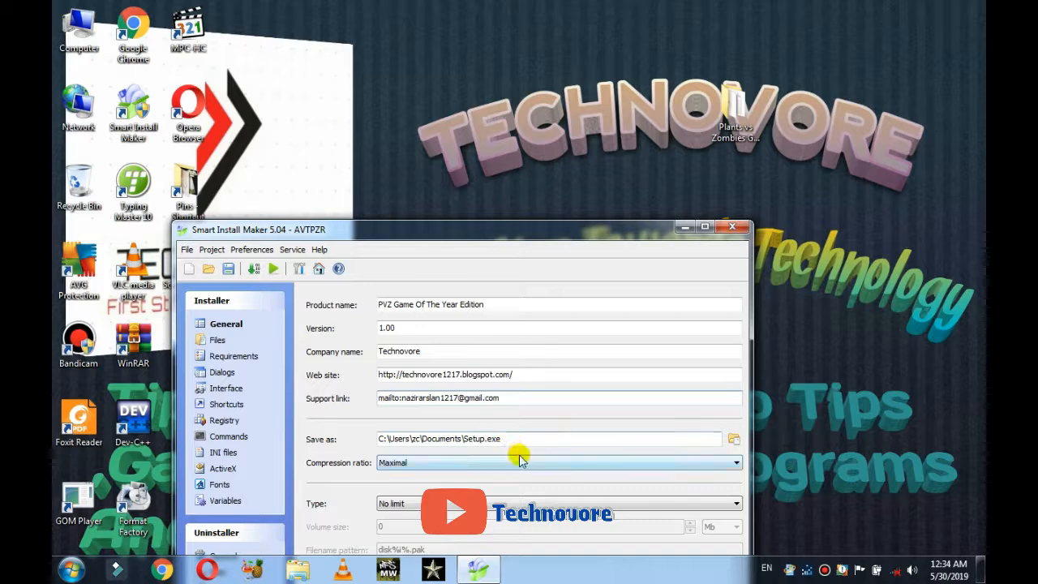
Step: Set the setup output file to PvZ.exe on the Desktop
{"action": "left_click", "coordinate": [739, 445]}
{"action": "left_click", "coordinate": [352, 202]}
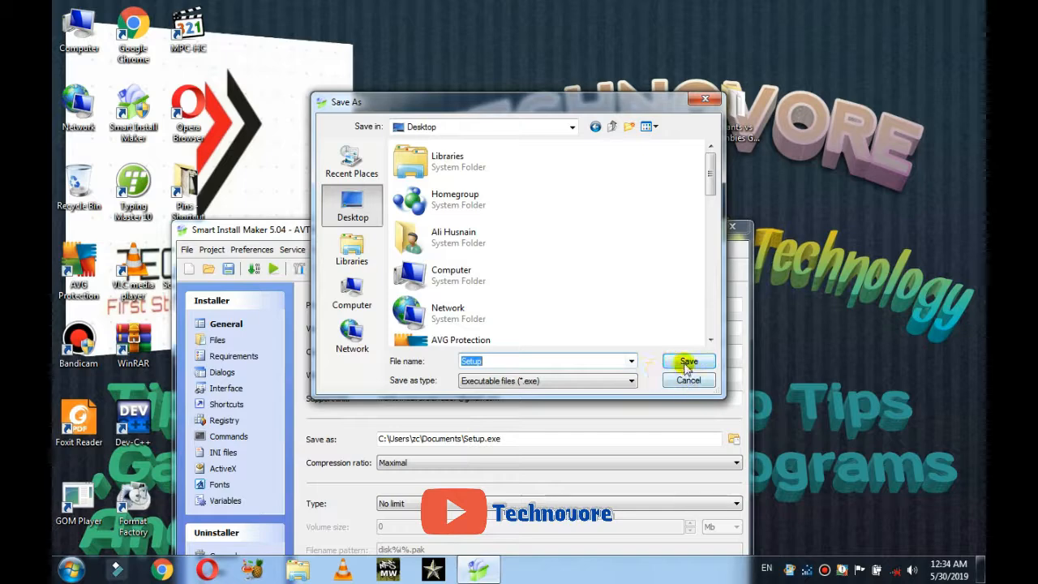
{"action": "left_click", "coordinate": [575, 364]}
{"action": "key", "text": "BackSpace"}
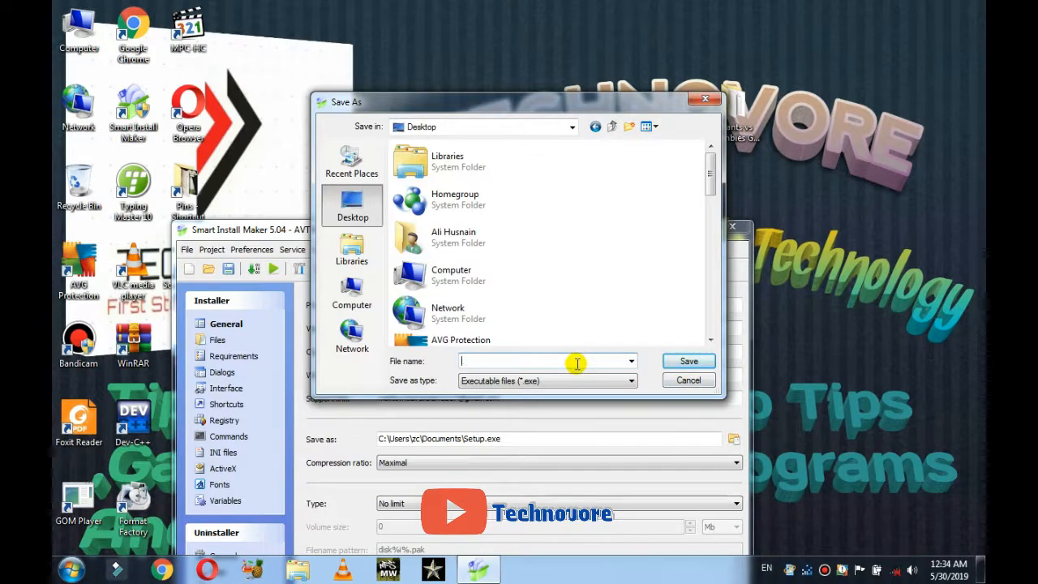
{"action": "type", "text": "P"}
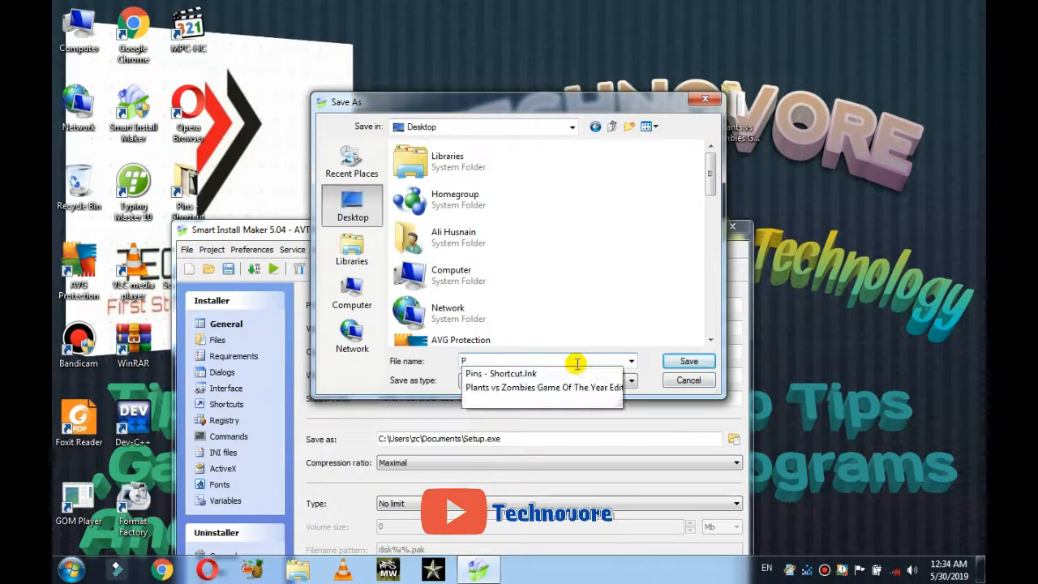
{"action": "type", "text": "vz"}
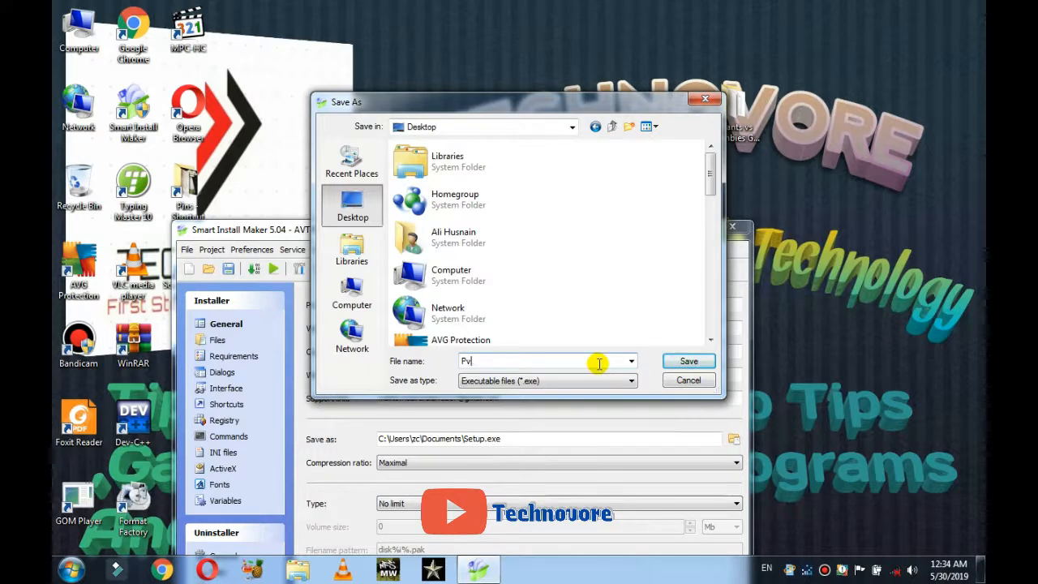
{"action": "key", "text": "BackSpace"}
{"action": "type", "text": "Z"}
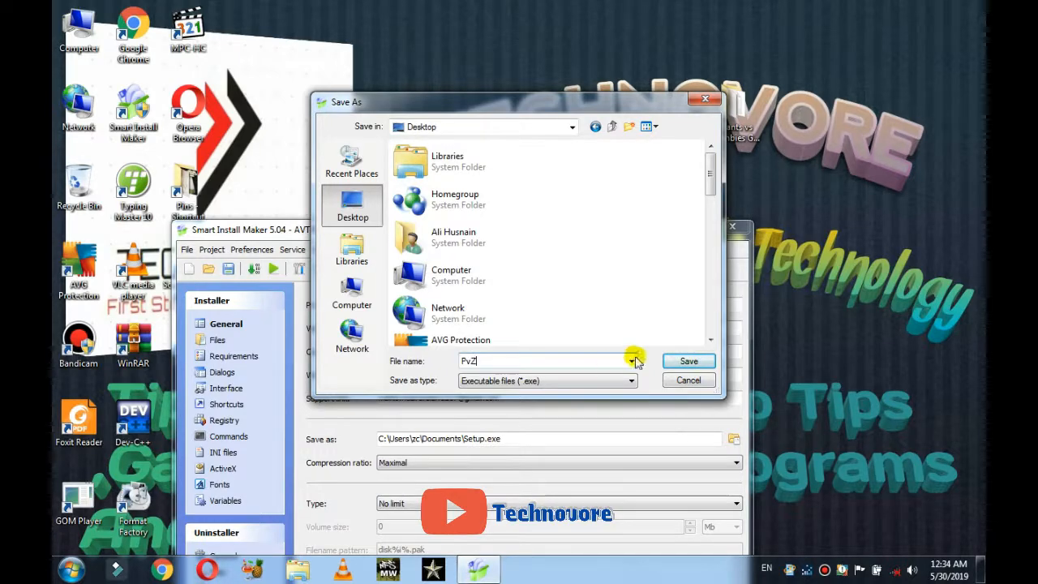
{"action": "left_click", "coordinate": [689, 361]}
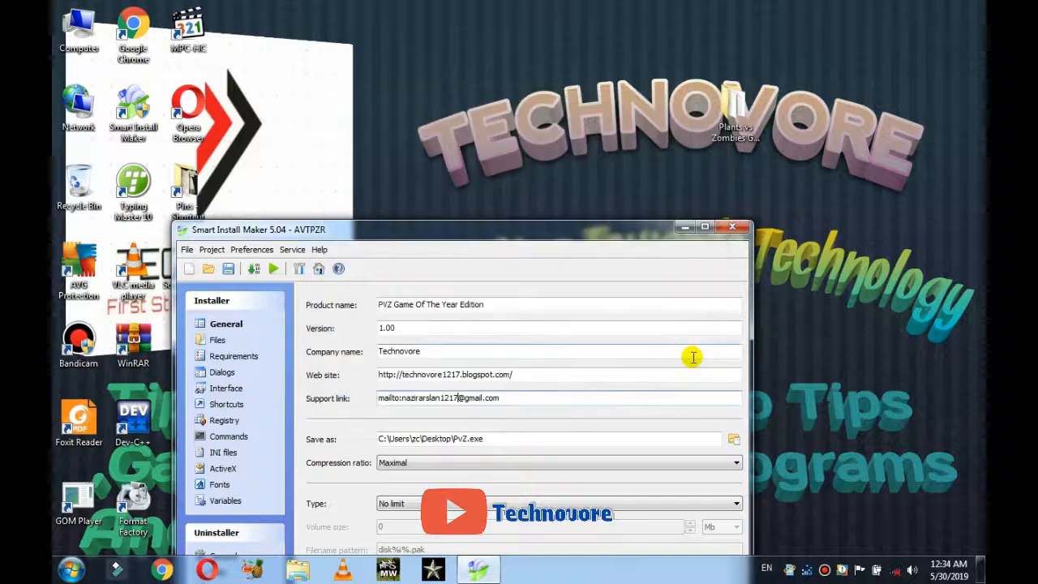
Step: Keep the compression ratio at Maximal
{"action": "left_click", "coordinate": [542, 463]}
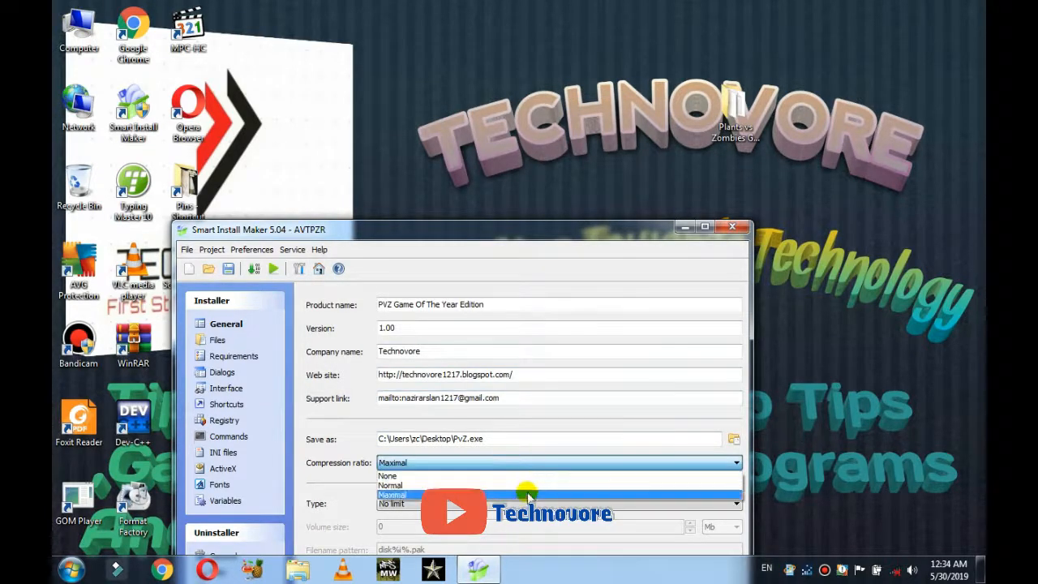
{"action": "left_click", "coordinate": [528, 494]}
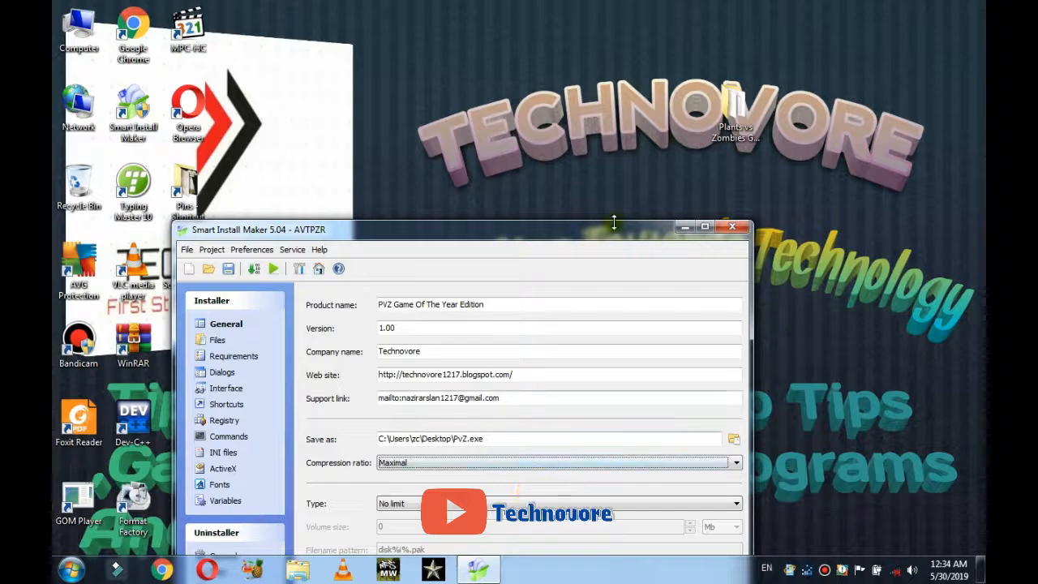
{"action": "left_click_drag", "start_coordinate": [618, 231], "coordinate": [633, 149]}
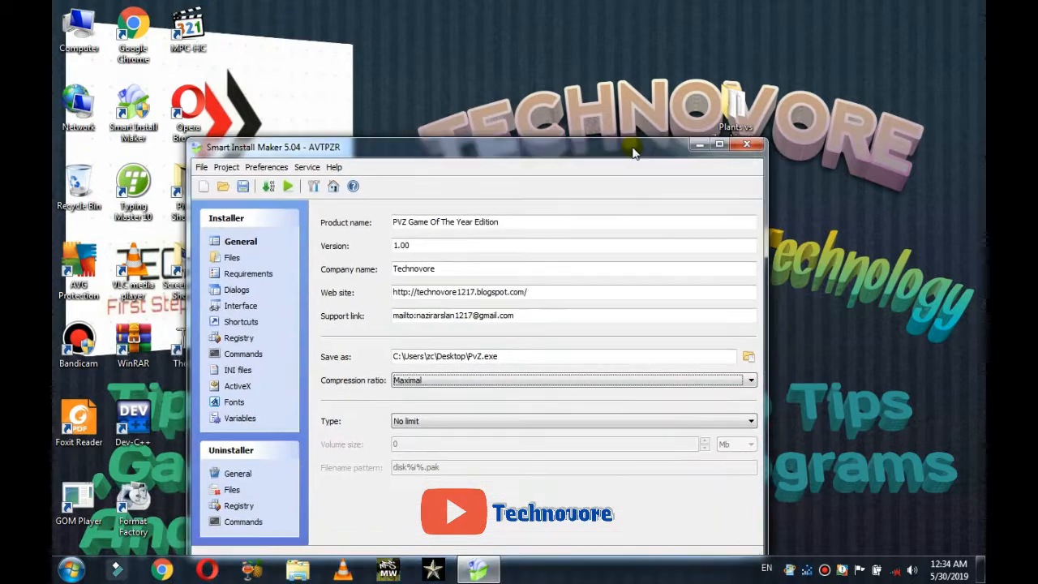
Step: Add the Desktop's Plants vs Zombies Game Of The Year Edition folder (441 files) to the Files list
{"action": "left_click", "coordinate": [230, 259]}
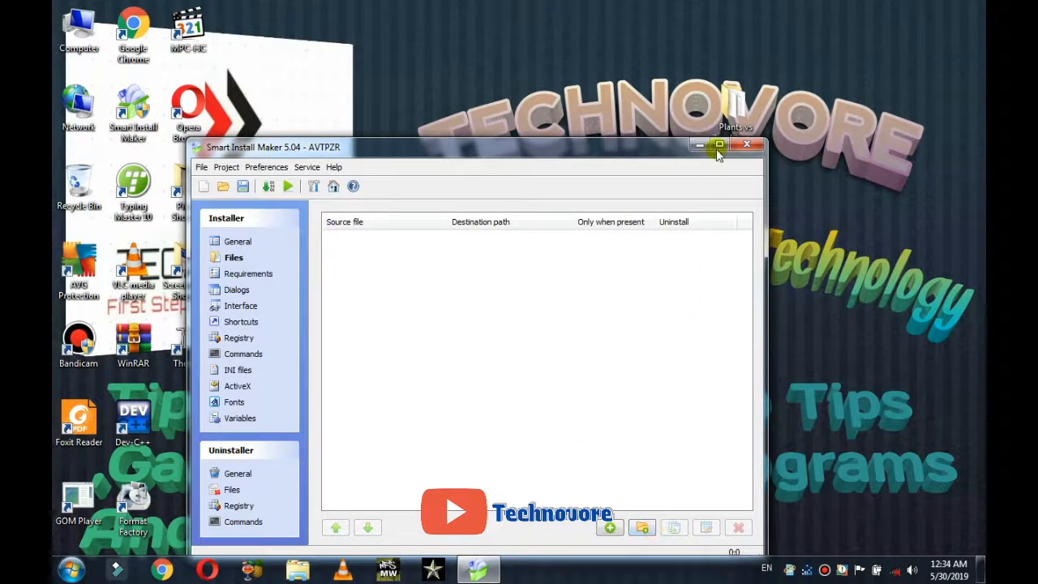
{"action": "left_click_drag", "start_coordinate": [728, 129], "coordinate": [552, 320]}
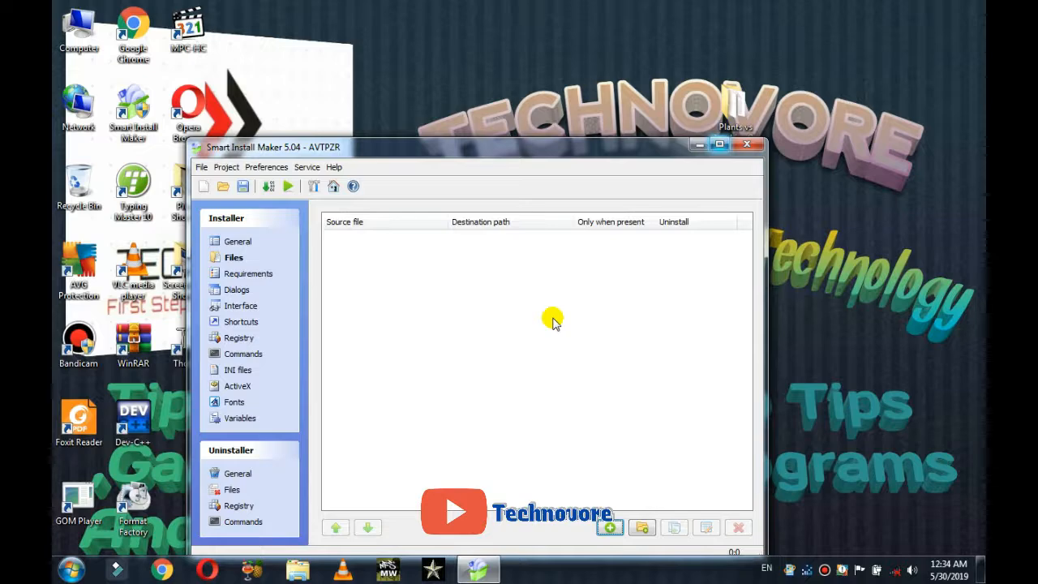
{"action": "left_click", "coordinate": [642, 528]}
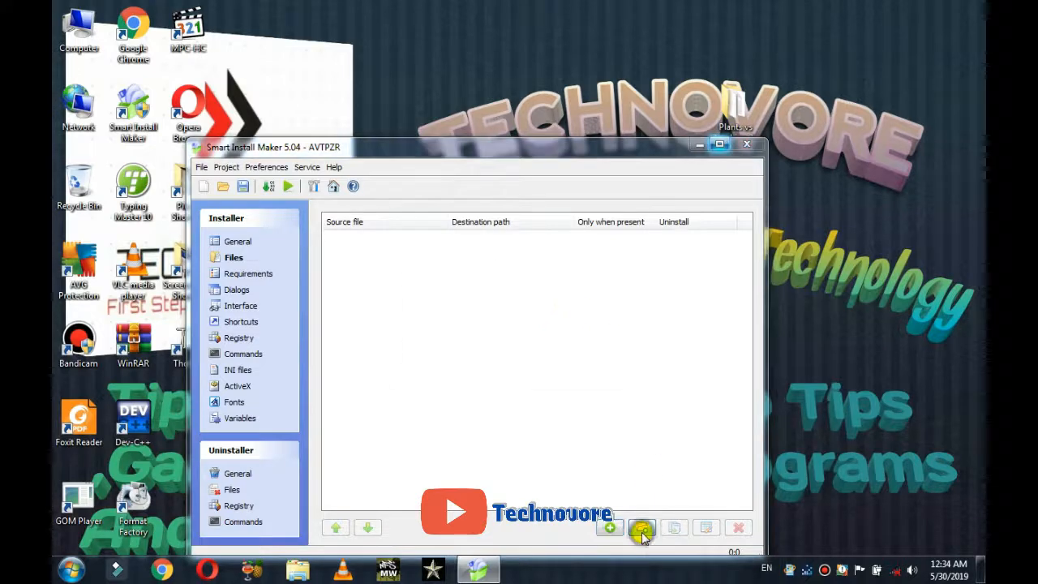
{"action": "left_click", "coordinate": [453, 234]}
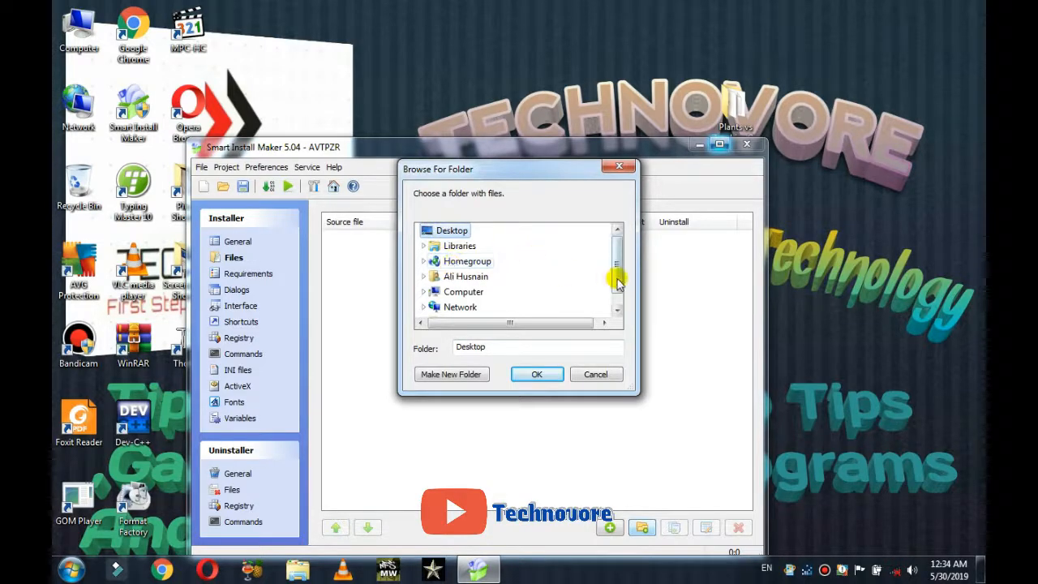
{"action": "left_click", "coordinate": [617, 309]}
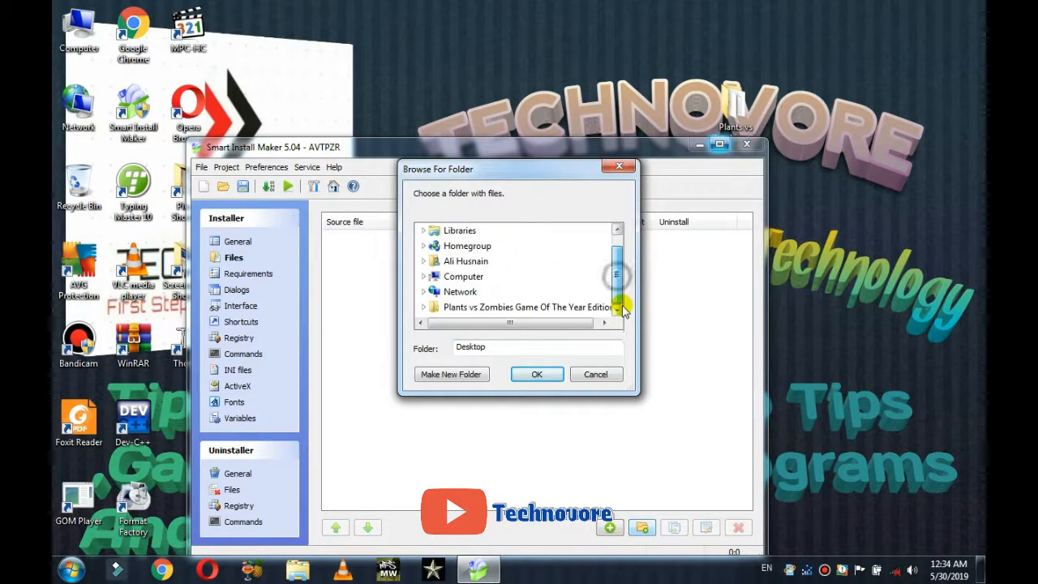
{"action": "left_click", "coordinate": [480, 309]}
{"action": "left_click", "coordinate": [527, 375]}
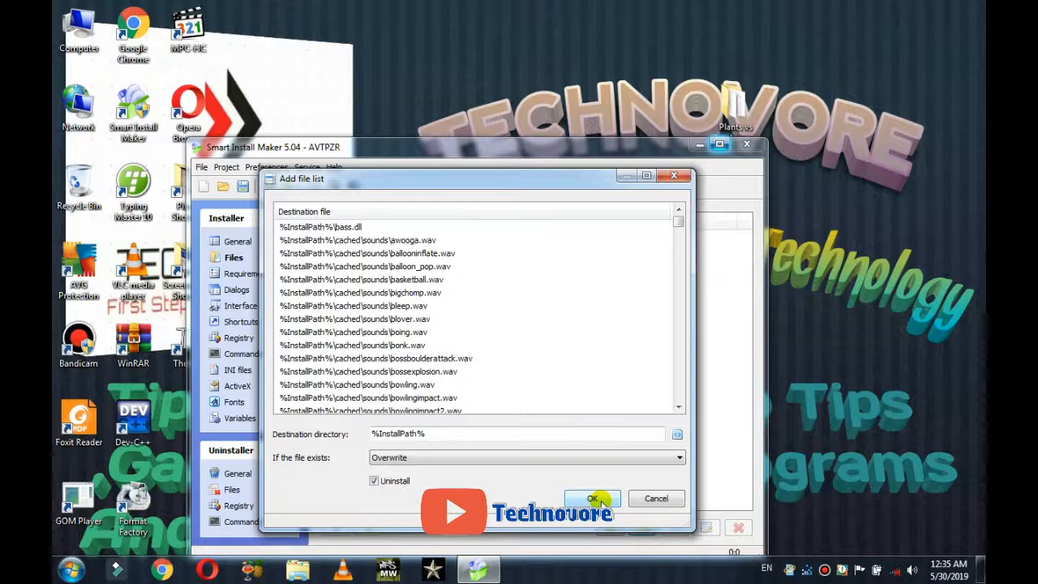
{"action": "left_click", "coordinate": [593, 499]}
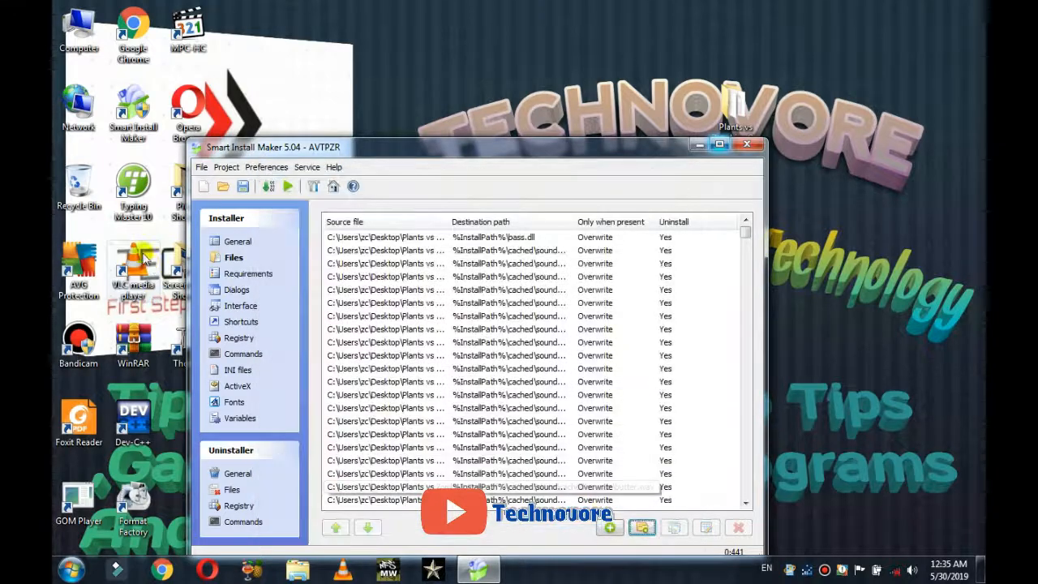
Step: Require administrator rights to run the setup
{"action": "left_click", "coordinate": [230, 274]}
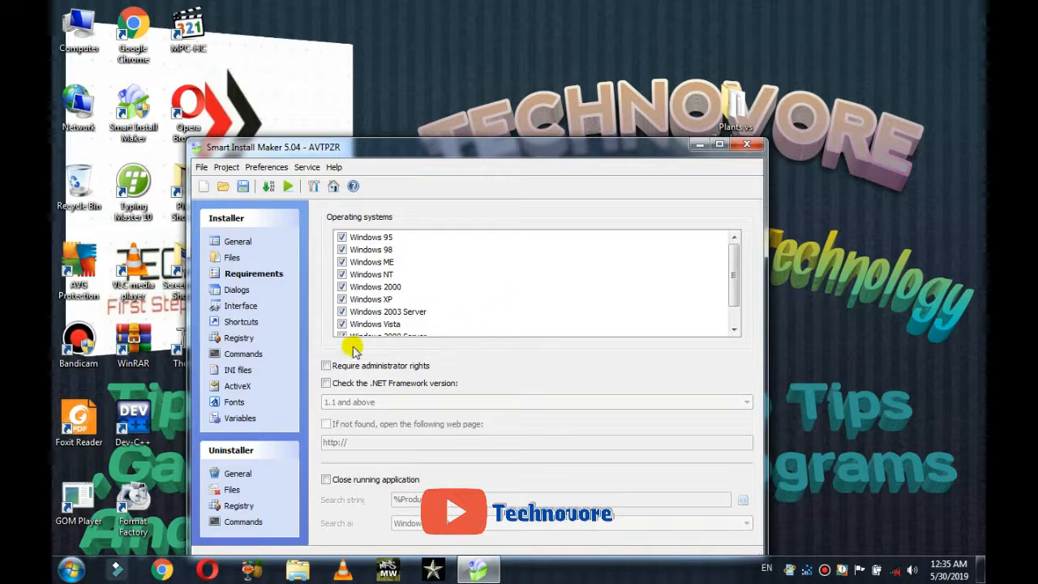
{"action": "left_click", "coordinate": [325, 366]}
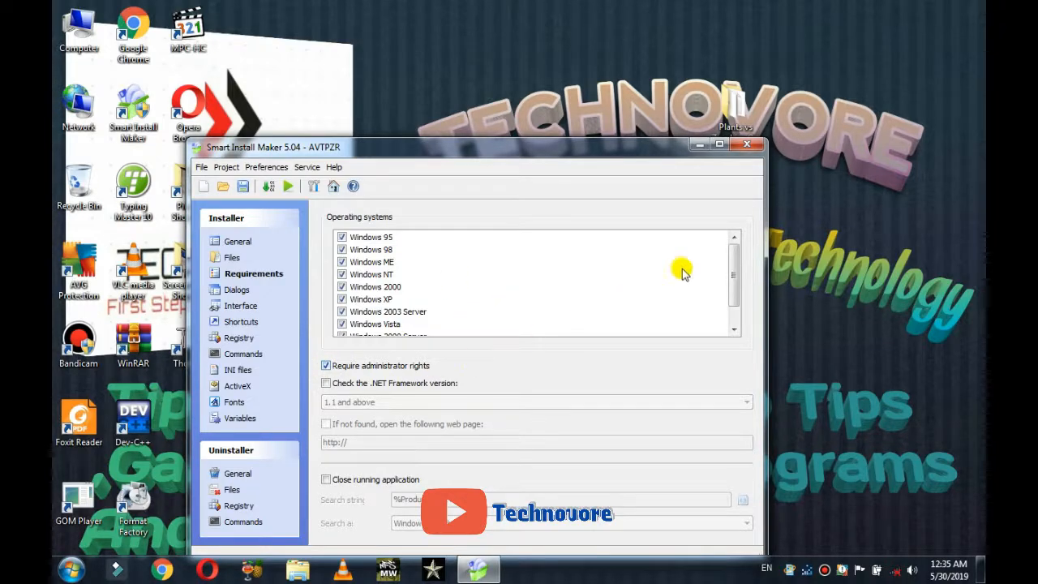
{"action": "left_click", "coordinate": [733, 280]}
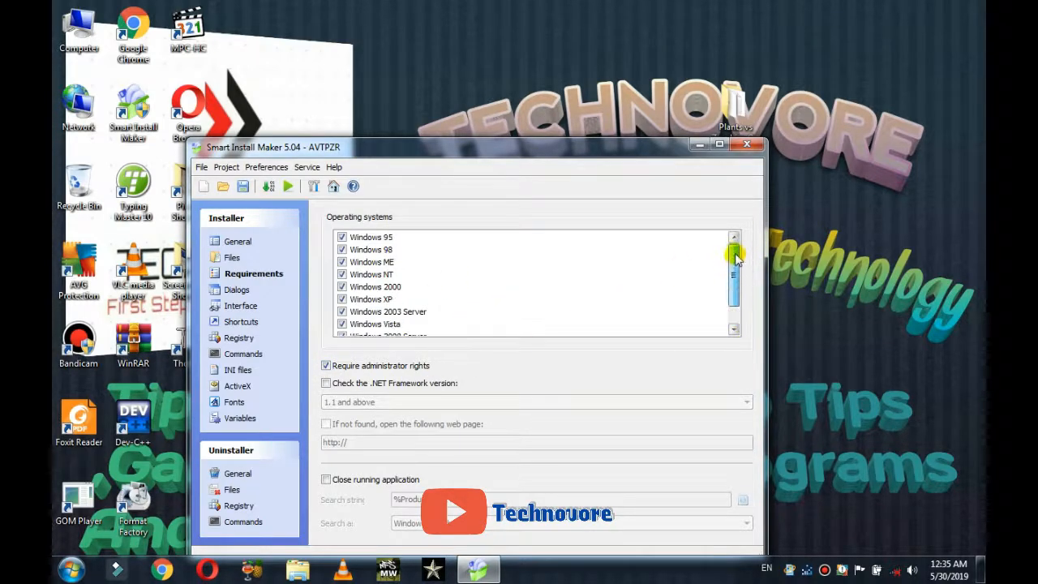
Step: Show the gradient background window during setup and bring up the Shortcuts page
{"action": "left_click", "coordinate": [237, 290]}
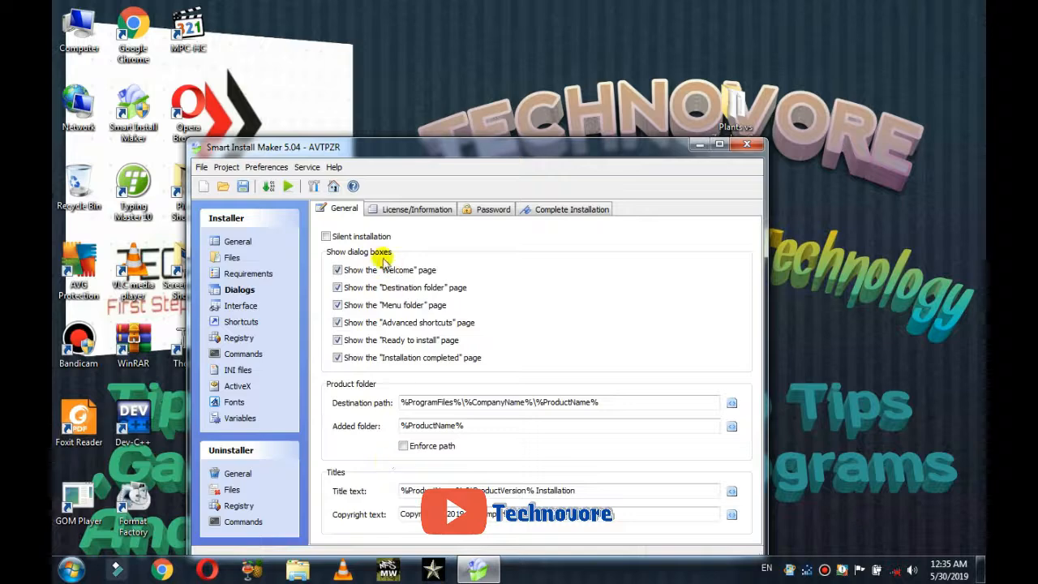
{"action": "left_click", "coordinate": [242, 307]}
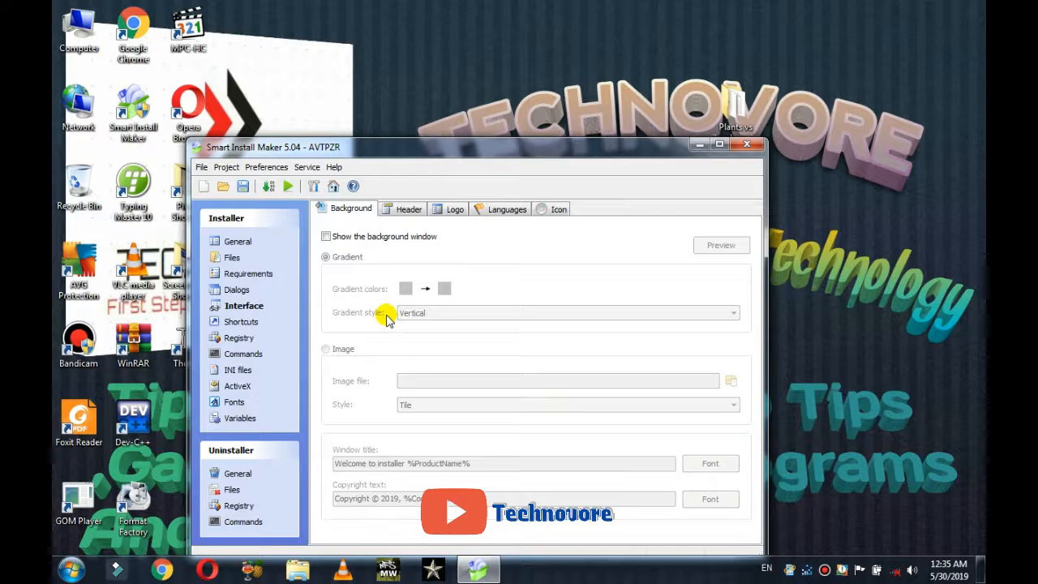
{"action": "left_click", "coordinate": [326, 236]}
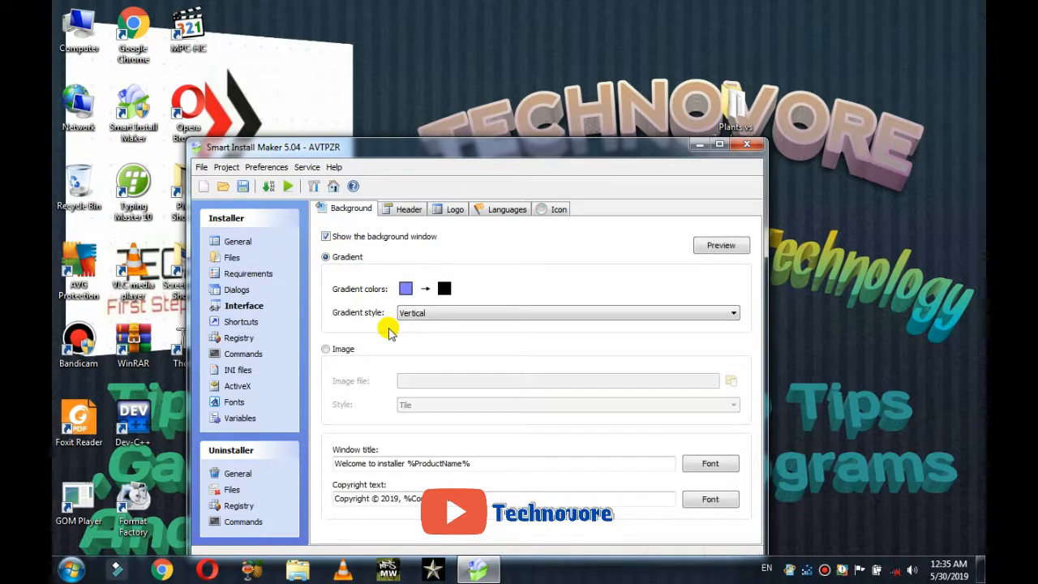
{"action": "left_click", "coordinate": [245, 321]}
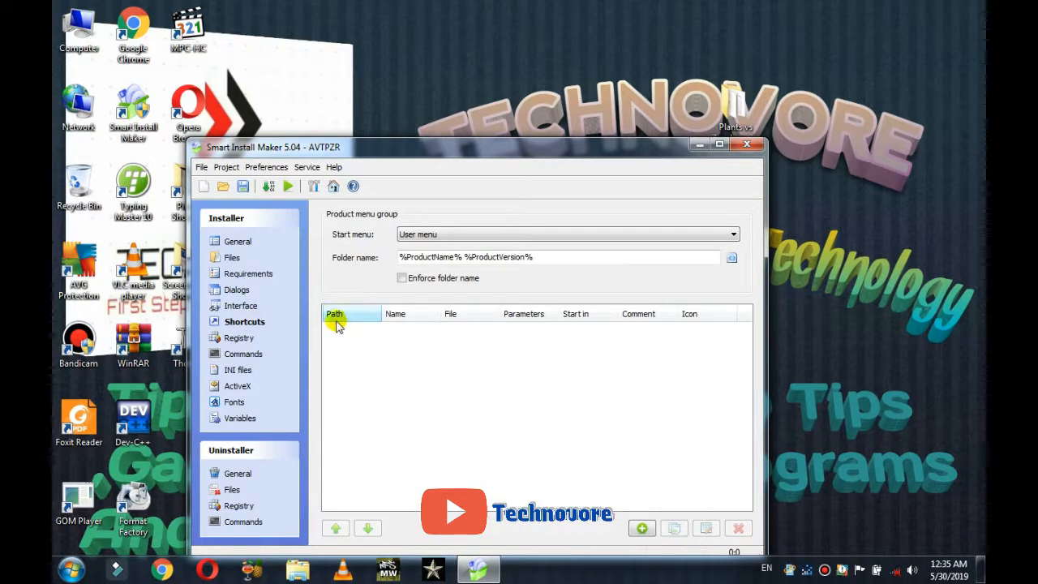
Step: Look through the Registry, Commands, INI files, ActiveX, Fonts and Variables pages
{"action": "left_click", "coordinate": [239, 337]}
{"action": "left_click", "coordinate": [242, 355]}
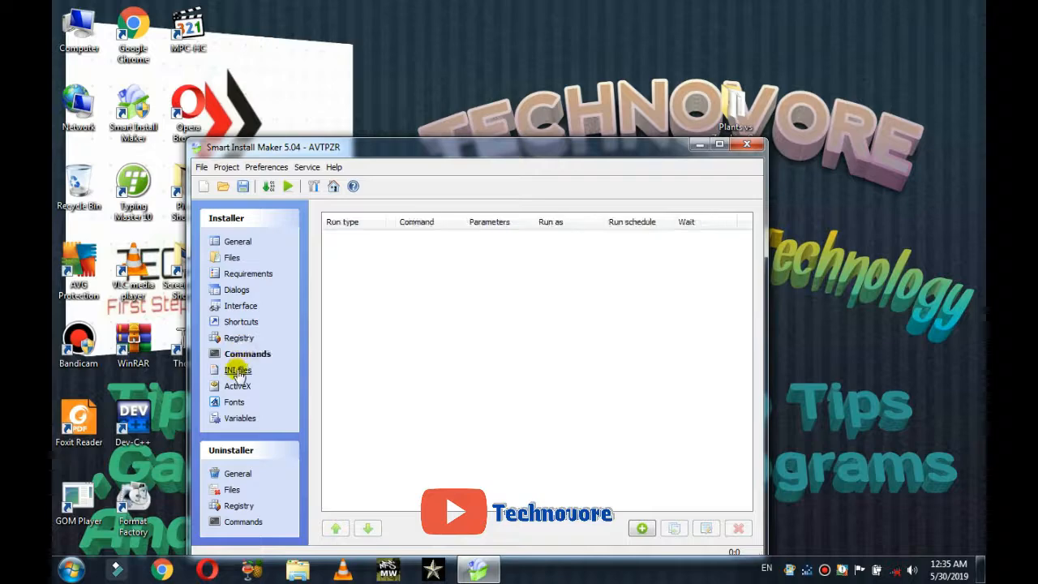
{"action": "left_click", "coordinate": [238, 370]}
{"action": "left_click", "coordinate": [238, 386]}
{"action": "left_click", "coordinate": [235, 402]}
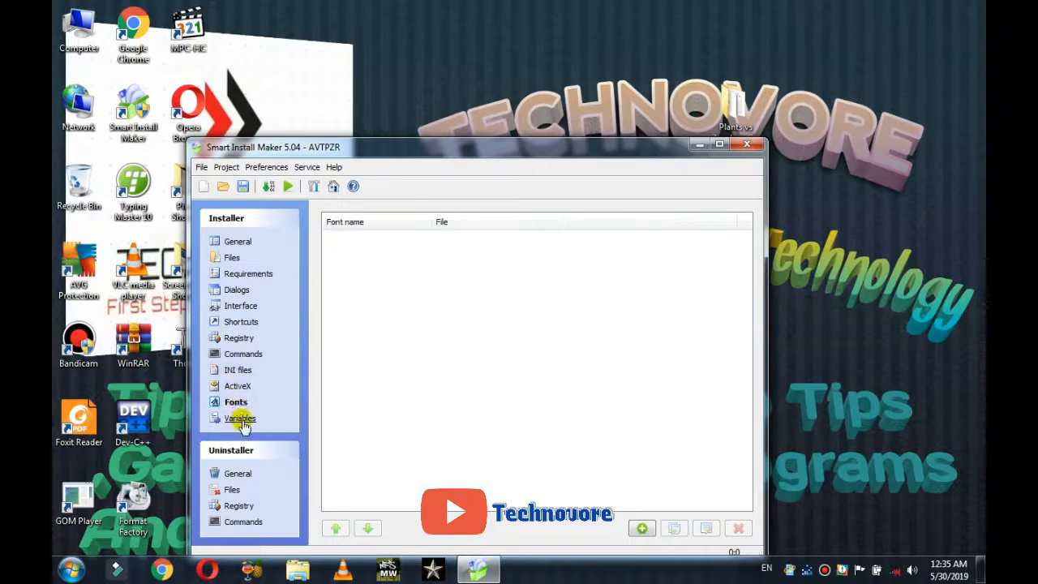
{"action": "left_click", "coordinate": [239, 417]}
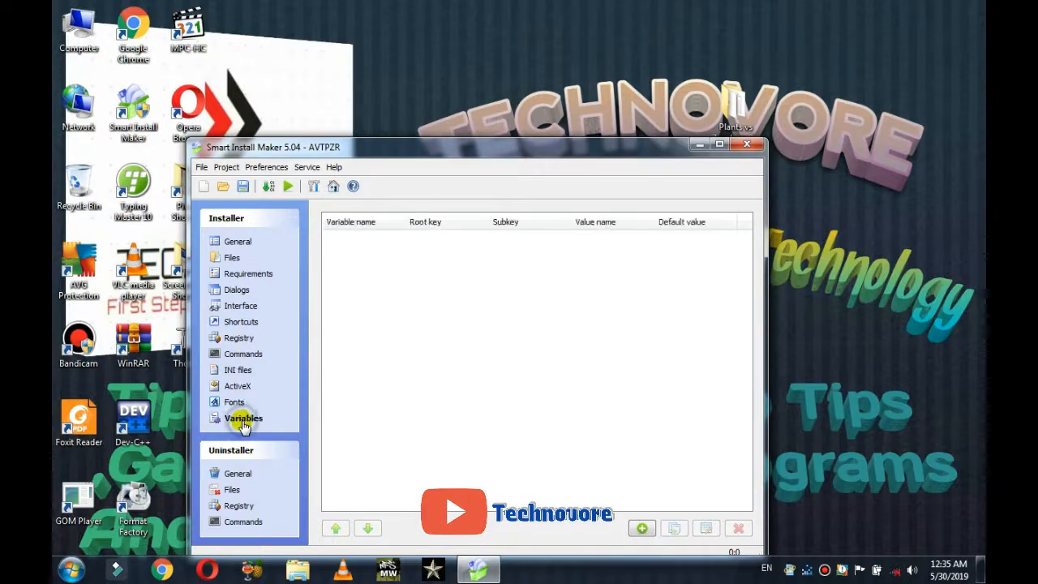
{"action": "left_click", "coordinate": [239, 476]}
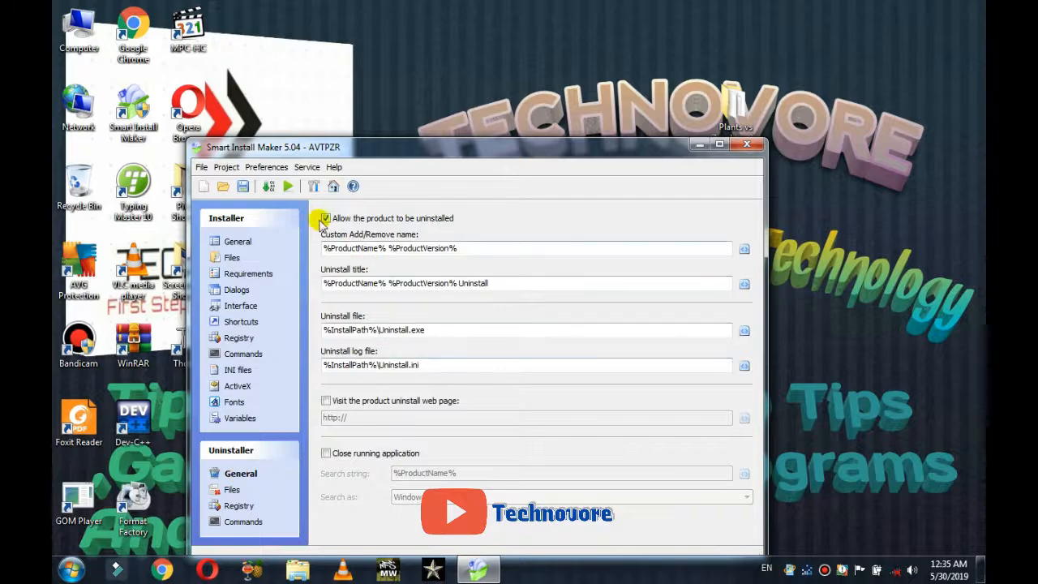
{"action": "left_click", "coordinate": [327, 219]}
{"action": "left_click", "coordinate": [326, 219]}
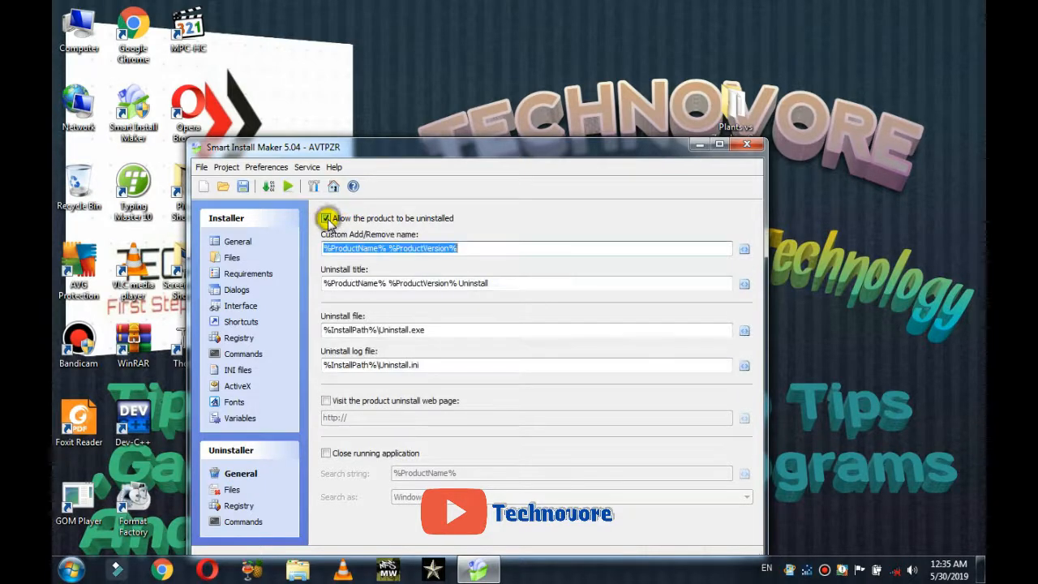
{"action": "left_click", "coordinate": [326, 400]}
{"action": "left_click", "coordinate": [335, 418]}
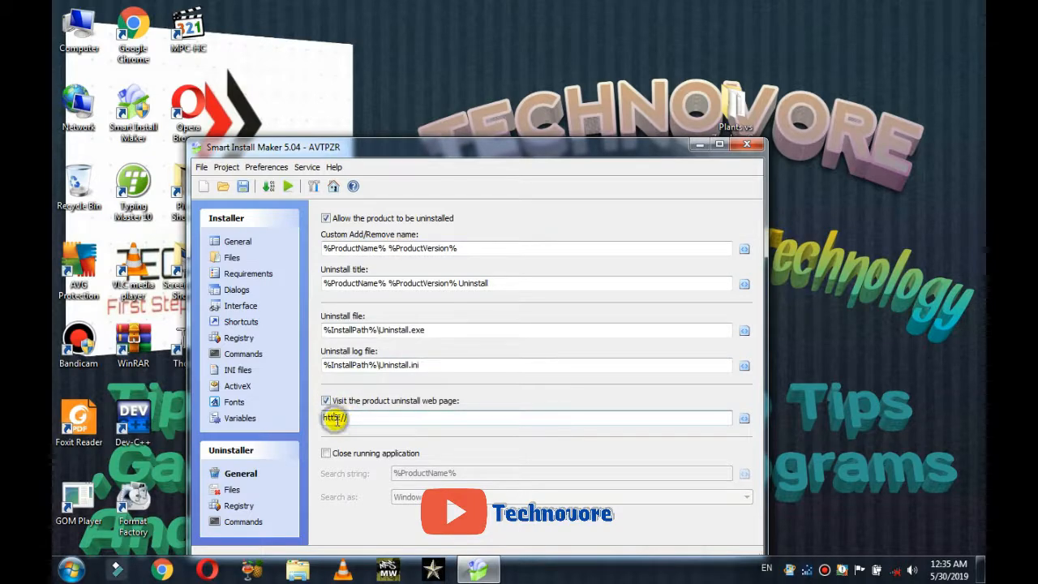
{"action": "type", "text": "s"}
{"action": "left_click", "coordinate": [351, 419]}
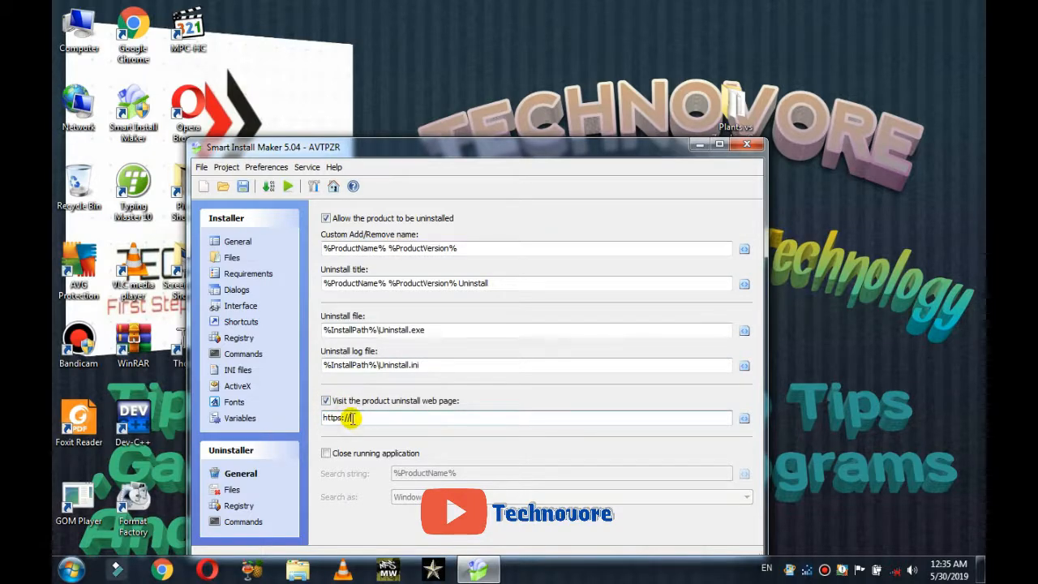
{"action": "type", "text": "technovore1217."}
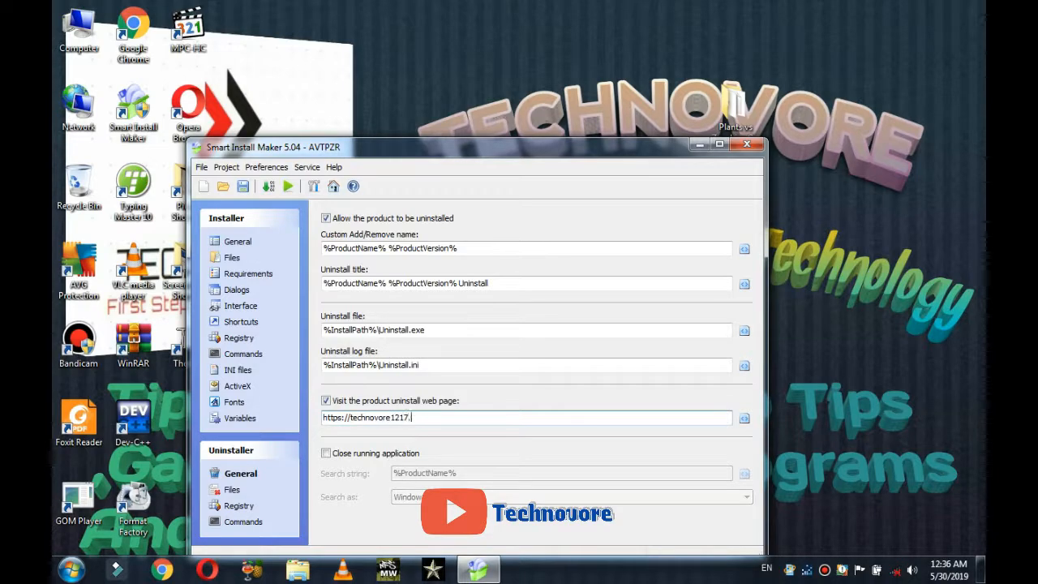
{"action": "type", "text": "ogspot.com"}
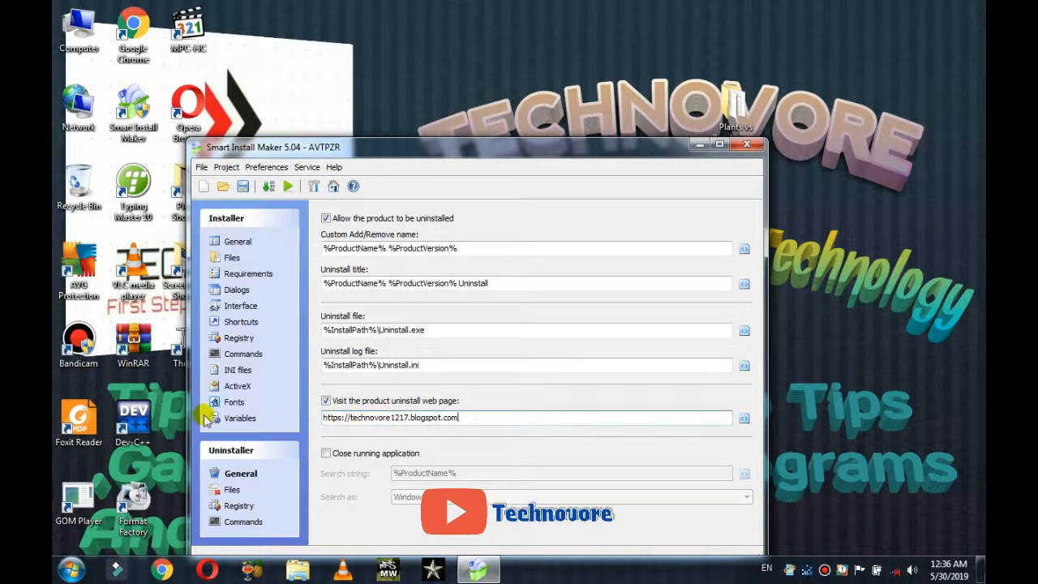
Step: Check the uninstaller's Files, Registry and Commands pages, all left empty
{"action": "left_click", "coordinate": [233, 490]}
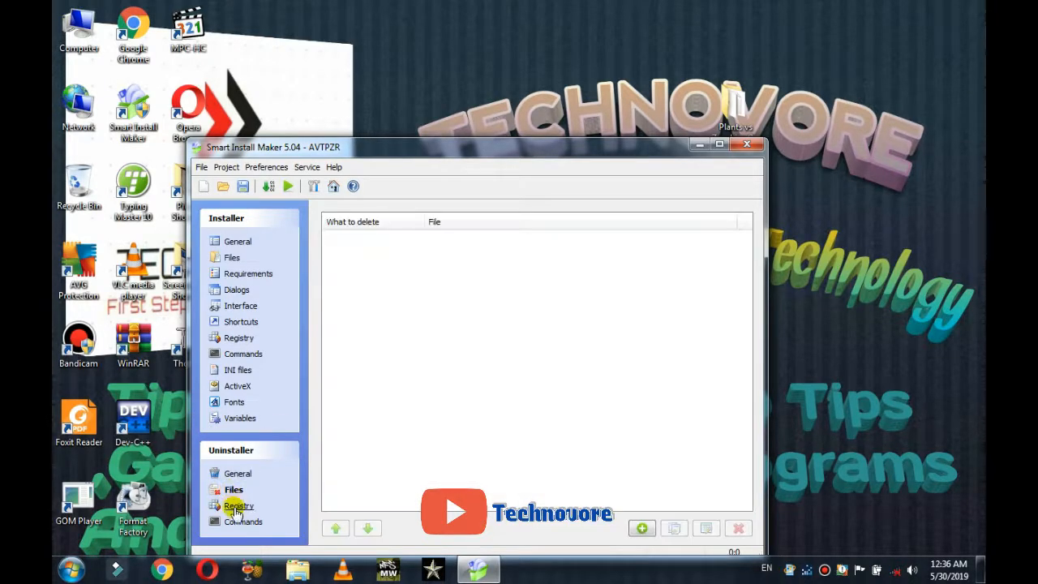
{"action": "left_click", "coordinate": [235, 507]}
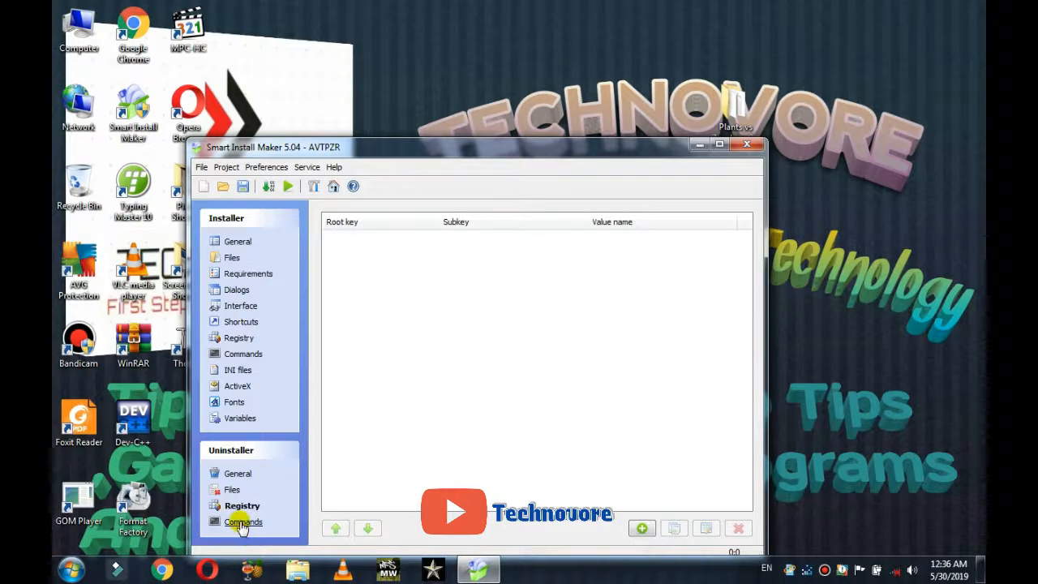
{"action": "left_click", "coordinate": [241, 523]}
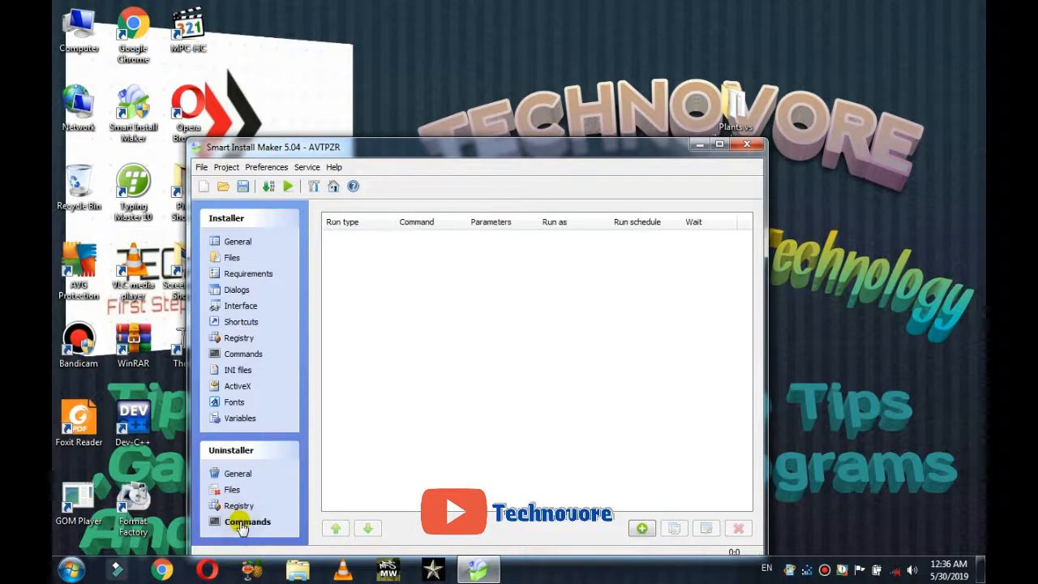
Step: Build the installer, confirm the successful 50.21 Mb compile, and minimize the program
{"action": "left_click", "coordinate": [269, 188]}
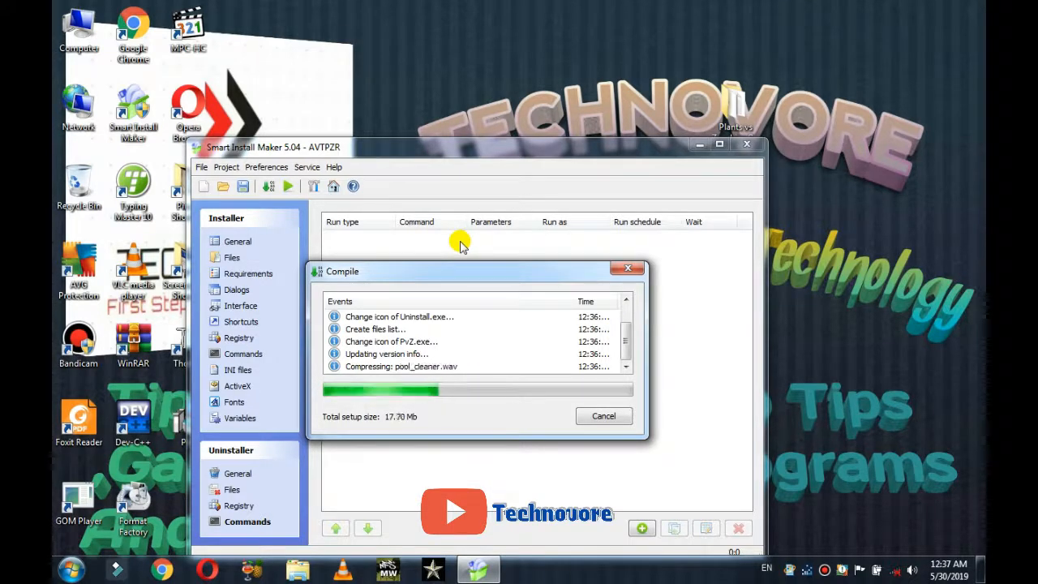
{"action": "left_click_drag", "start_coordinate": [404, 274], "coordinate": [465, 312]}
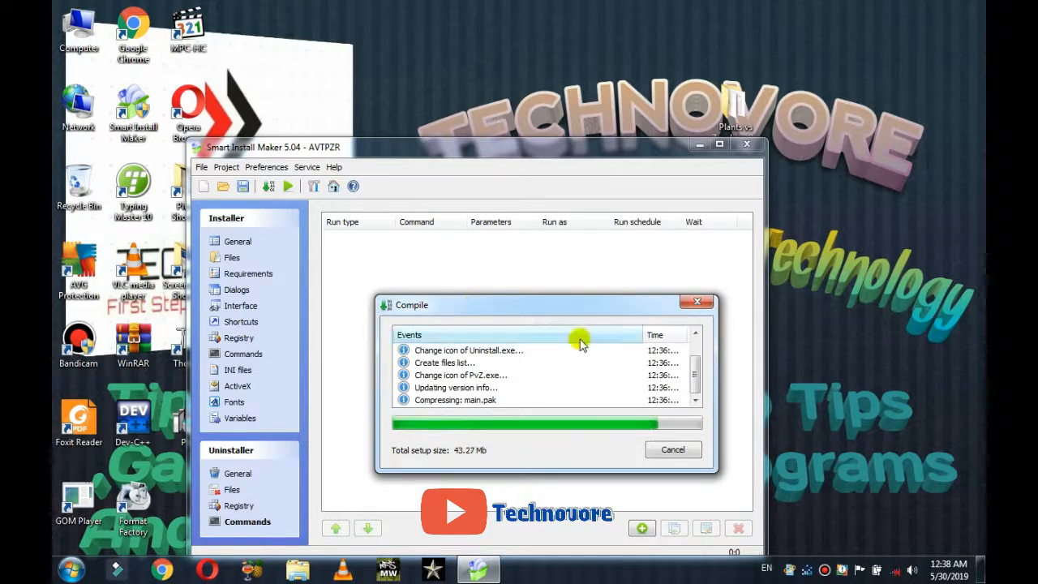
{"action": "mouse_move", "coordinate": [694, 367]}
{"action": "left_mouse_down"}
{"action": "mouse_move", "coordinate": [691, 341]}
{"action": "mouse_move", "coordinate": [692, 381]}
{"action": "left_mouse_up"}
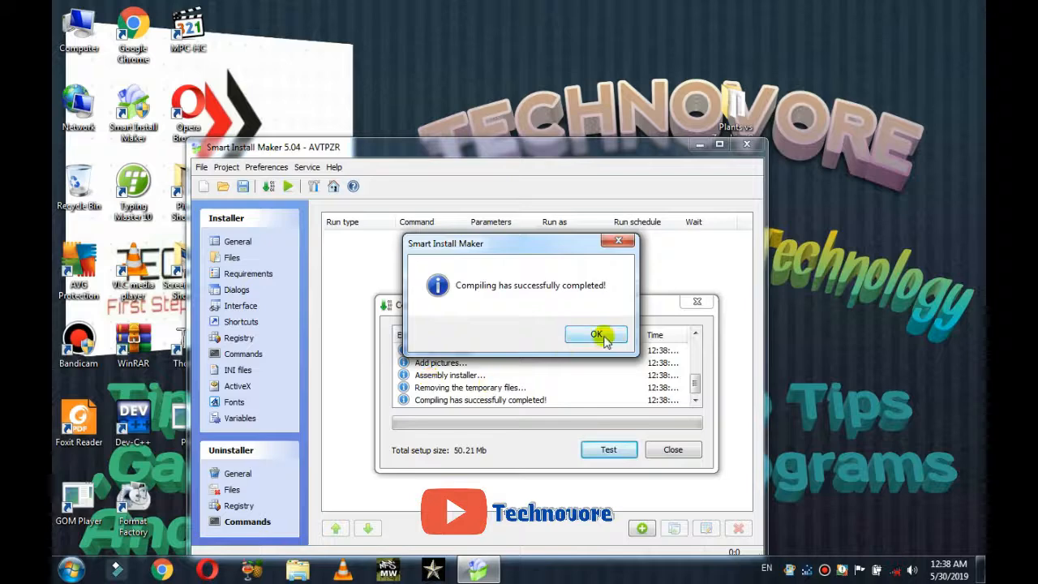
{"action": "left_click", "coordinate": [598, 336]}
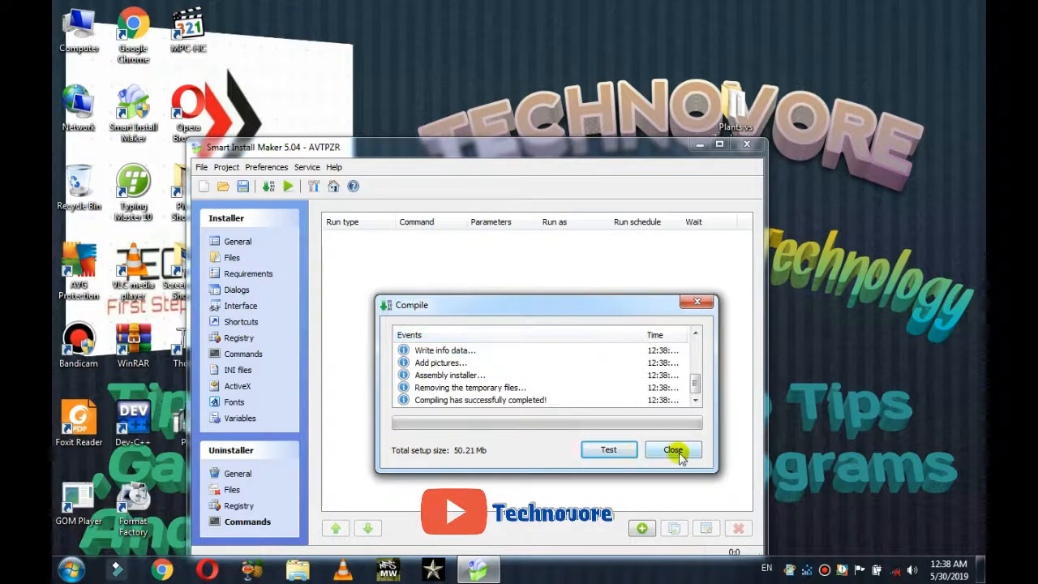
{"action": "left_click", "coordinate": [678, 455]}
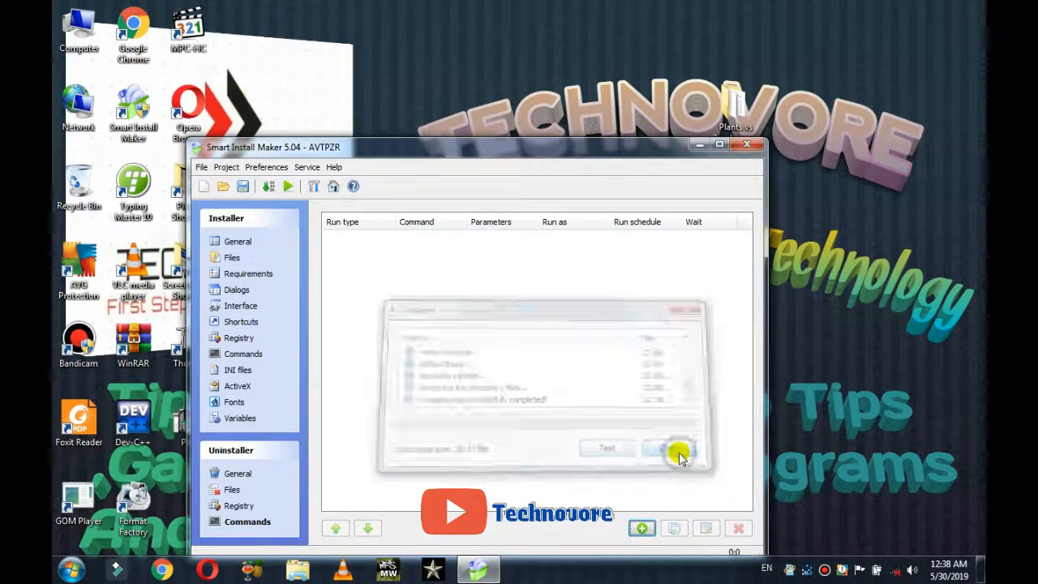
{"action": "left_click", "coordinate": [699, 147]}
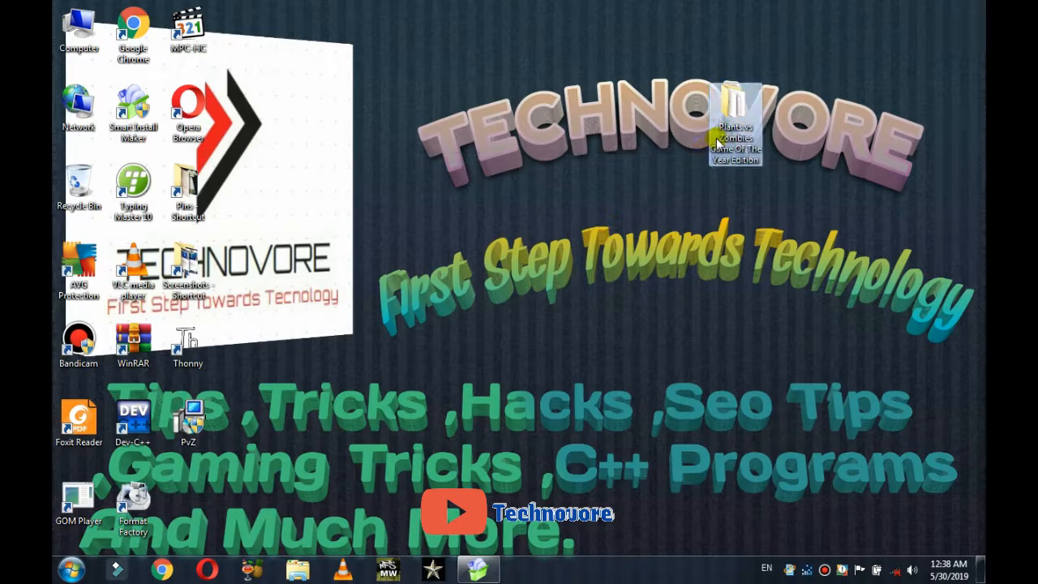
Step: Check the original game folder's 60 MB size in its Properties
{"action": "right_click", "coordinate": [716, 142]}
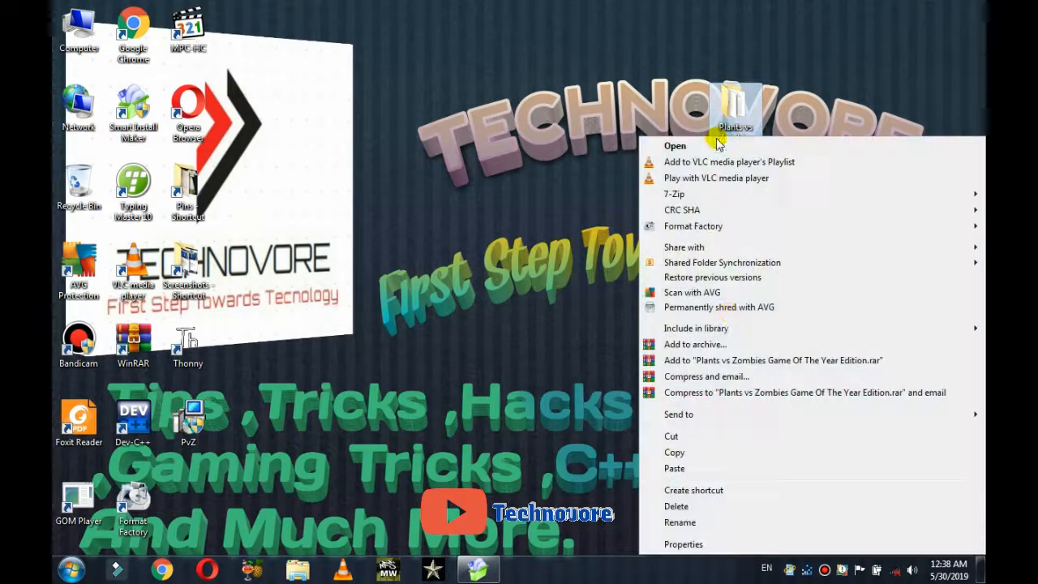
{"action": "left_click", "coordinate": [686, 546]}
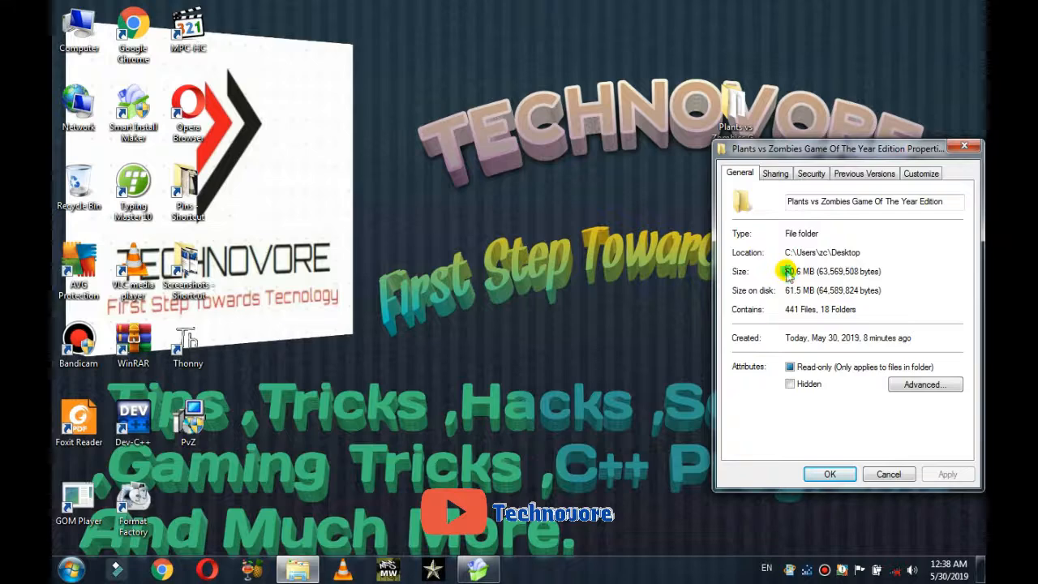
{"action": "right_click", "coordinate": [787, 271]}
{"action": "left_click", "coordinate": [776, 294]}
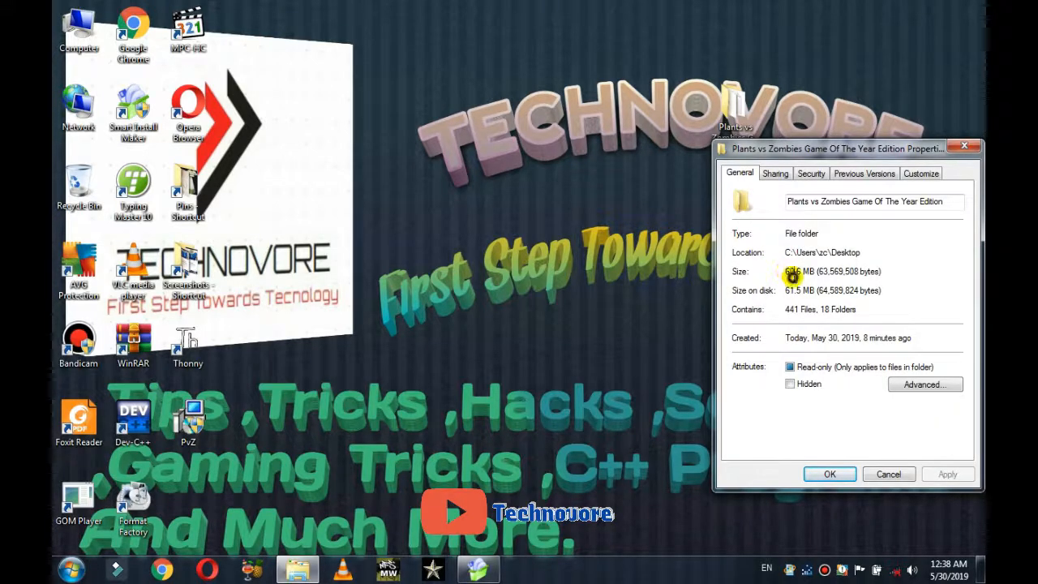
{"action": "left_click_drag", "start_coordinate": [792, 276], "coordinate": [786, 271]}
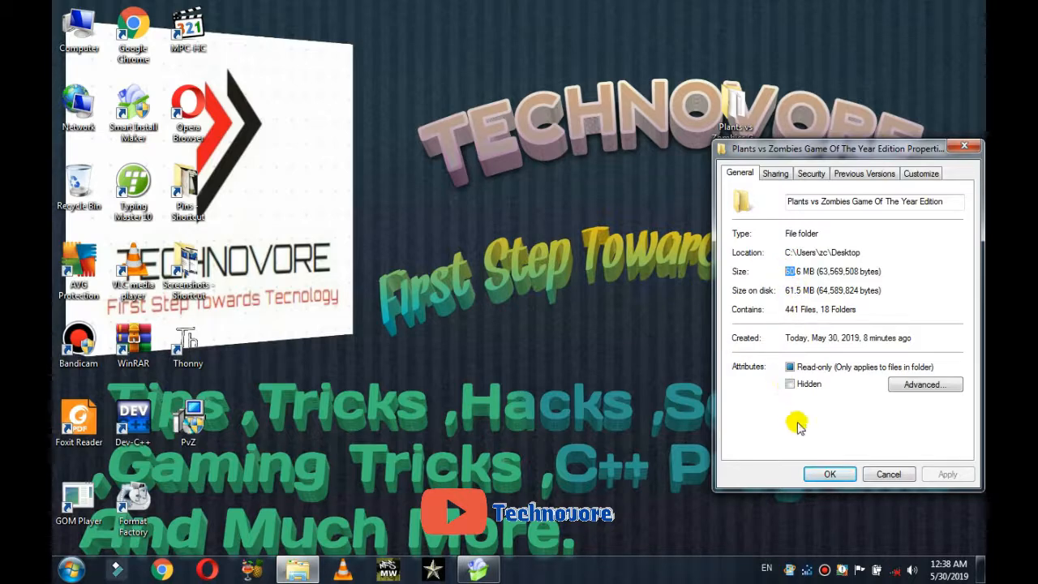
{"action": "left_click", "coordinate": [826, 475]}
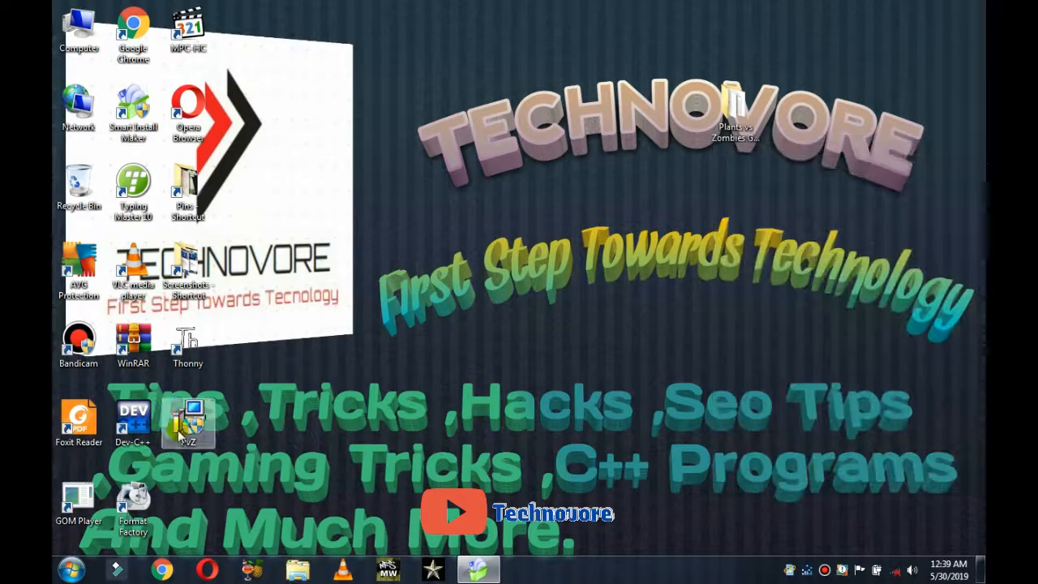
Step: Confirm in Properties that PvZ.exe is a 50.2 MB installer
{"action": "right_click", "coordinate": [180, 434]}
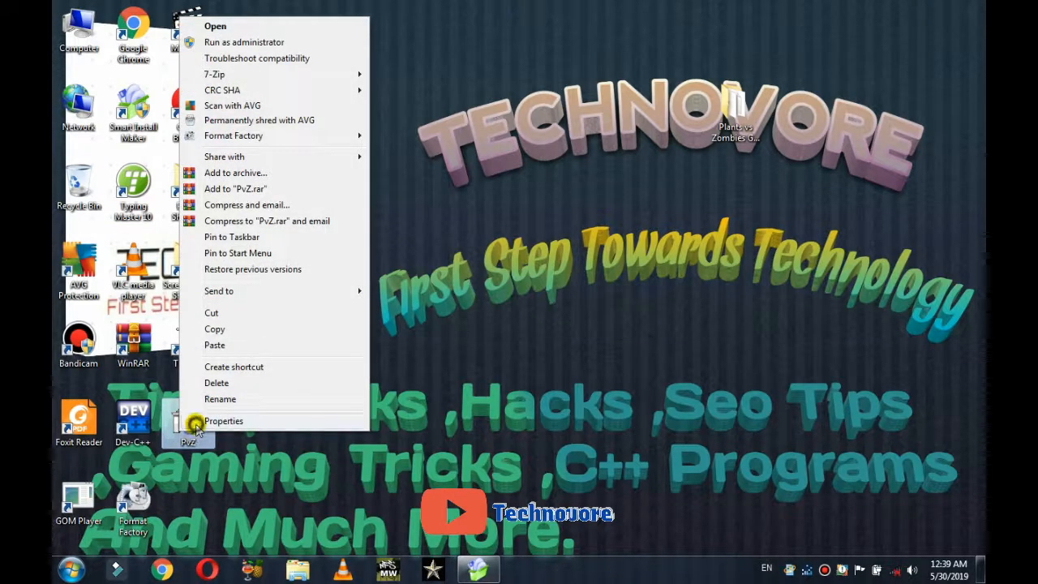
{"action": "left_click", "coordinate": [197, 425]}
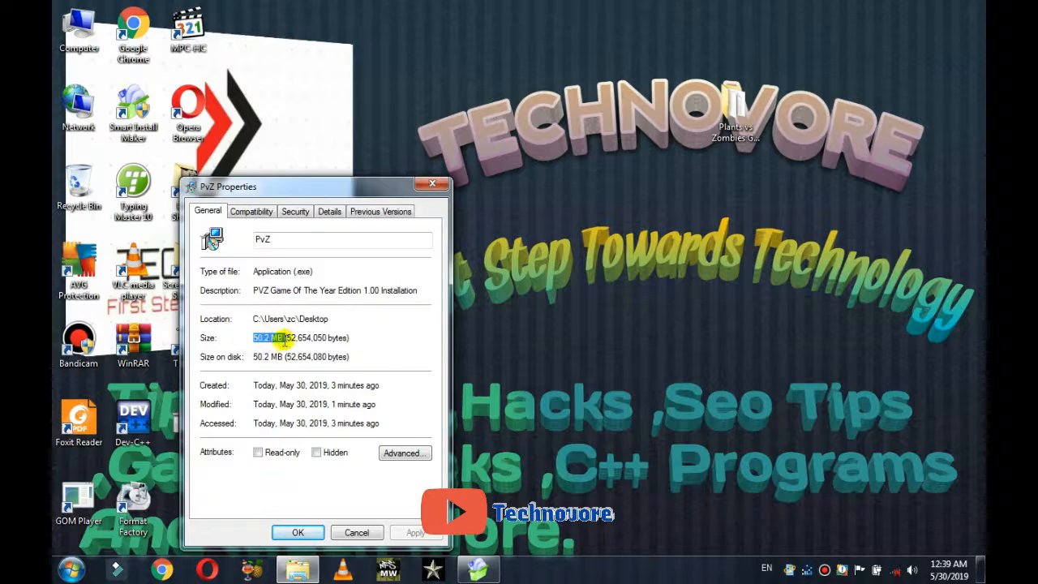
{"action": "left_click", "coordinate": [317, 531]}
{"action": "left_click", "coordinate": [184, 412]}
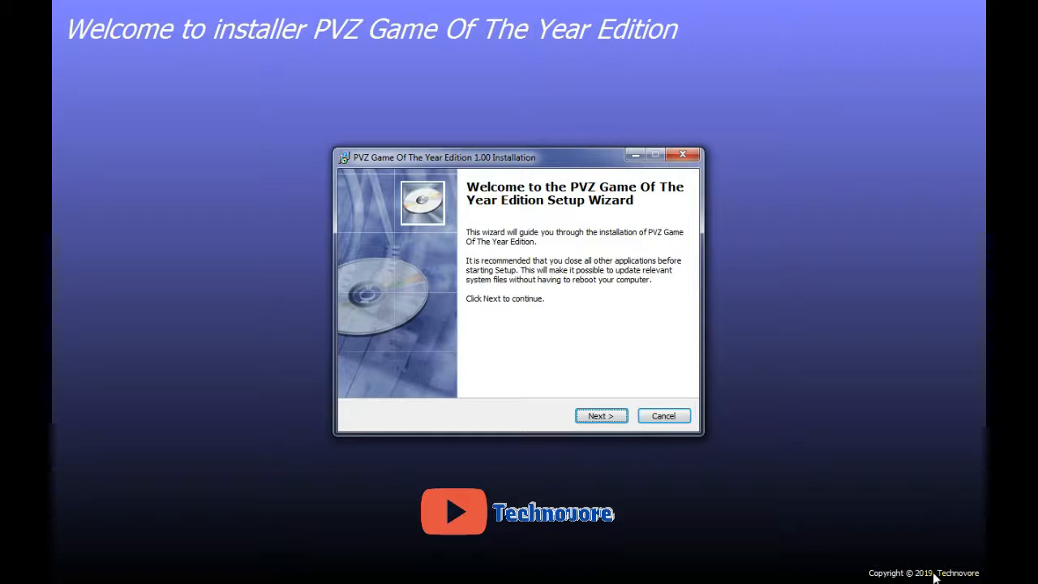
Step: Install the game to the Desktop through the wizard and finish
{"action": "left_click", "coordinate": [617, 418]}
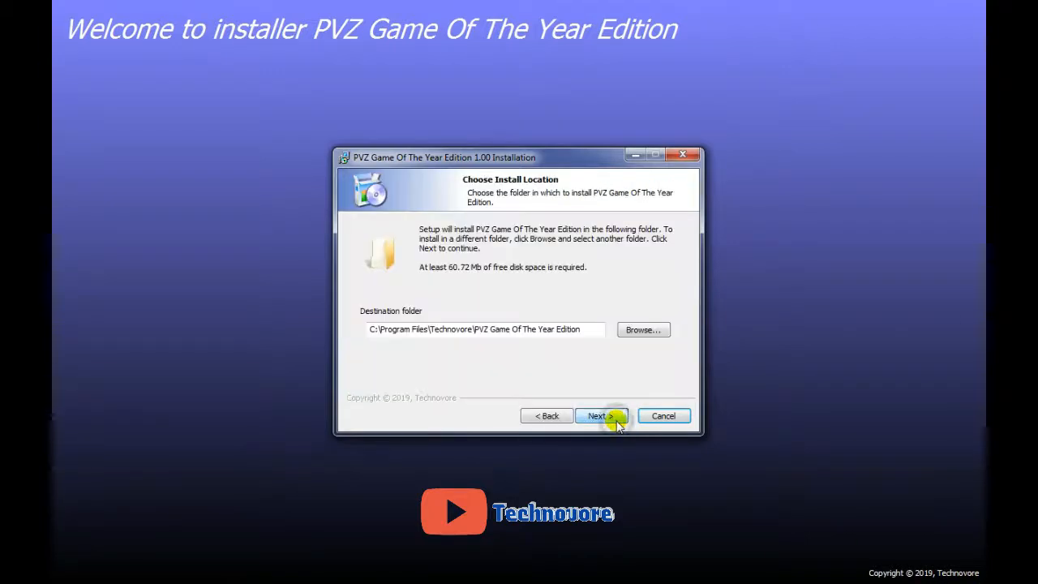
{"action": "left_click", "coordinate": [642, 333]}
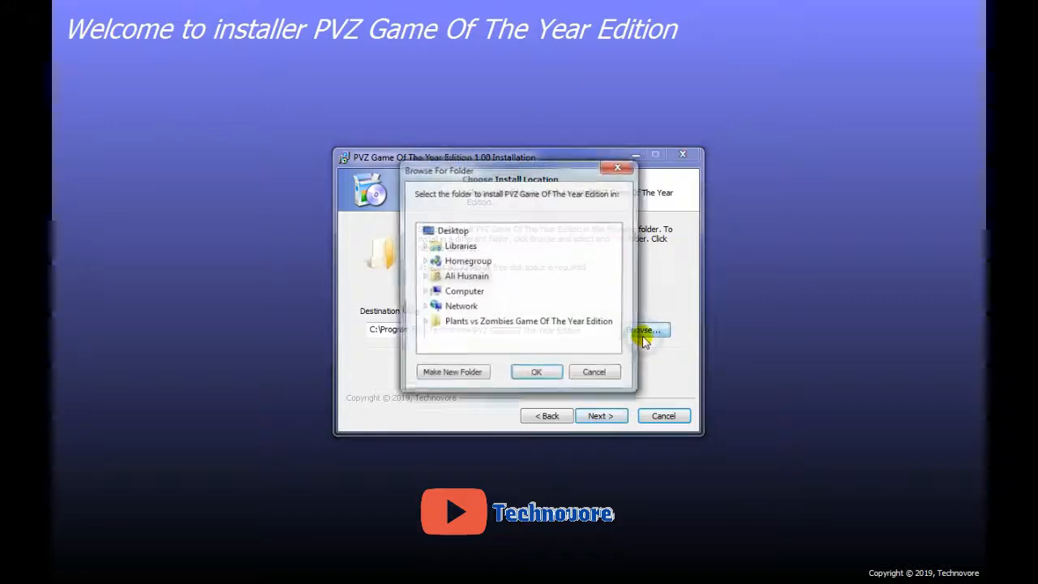
{"action": "left_click", "coordinate": [537, 374]}
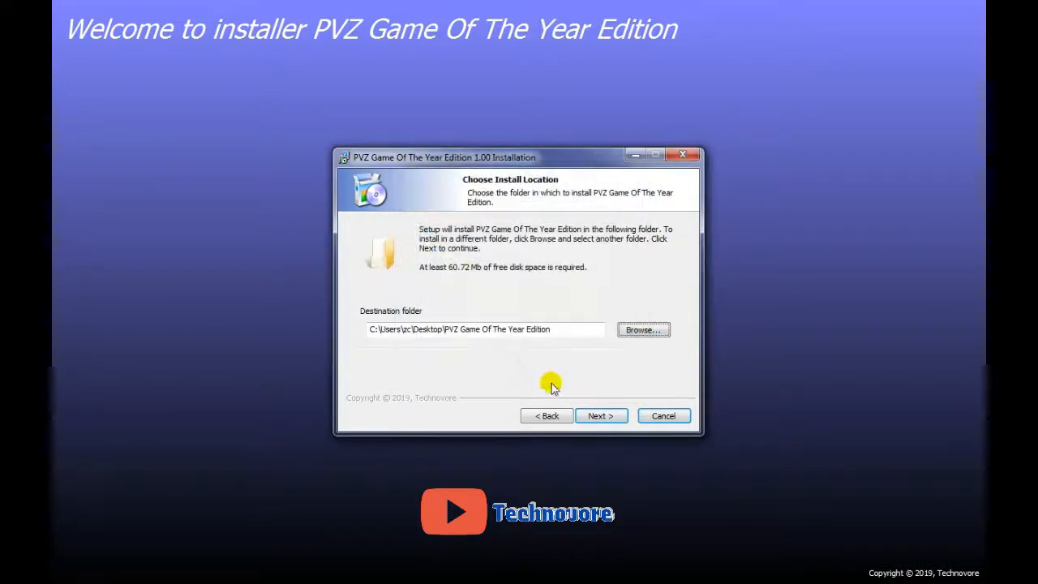
{"action": "left_click", "coordinate": [601, 417]}
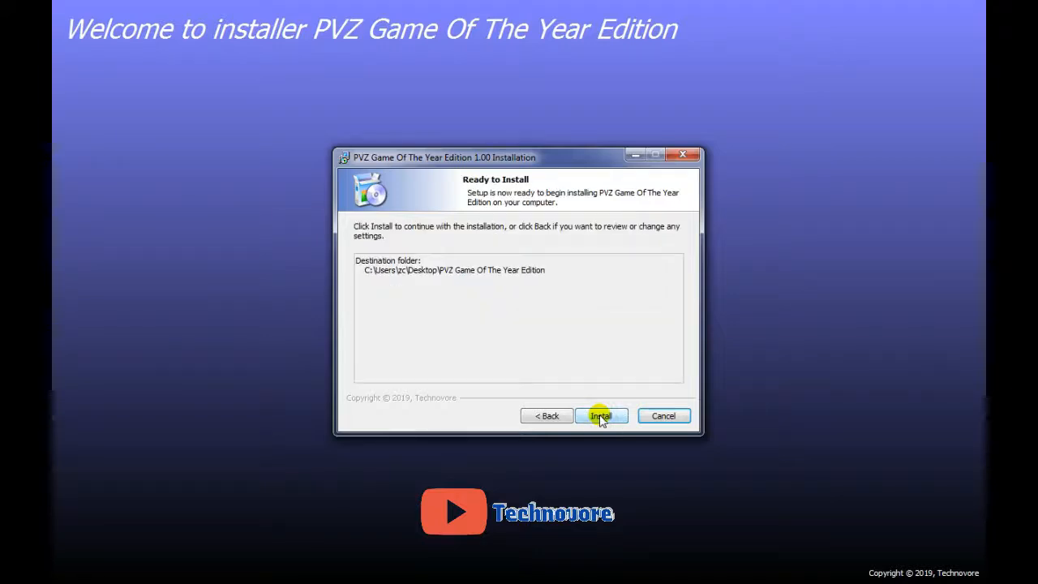
{"action": "left_click", "coordinate": [541, 416]}
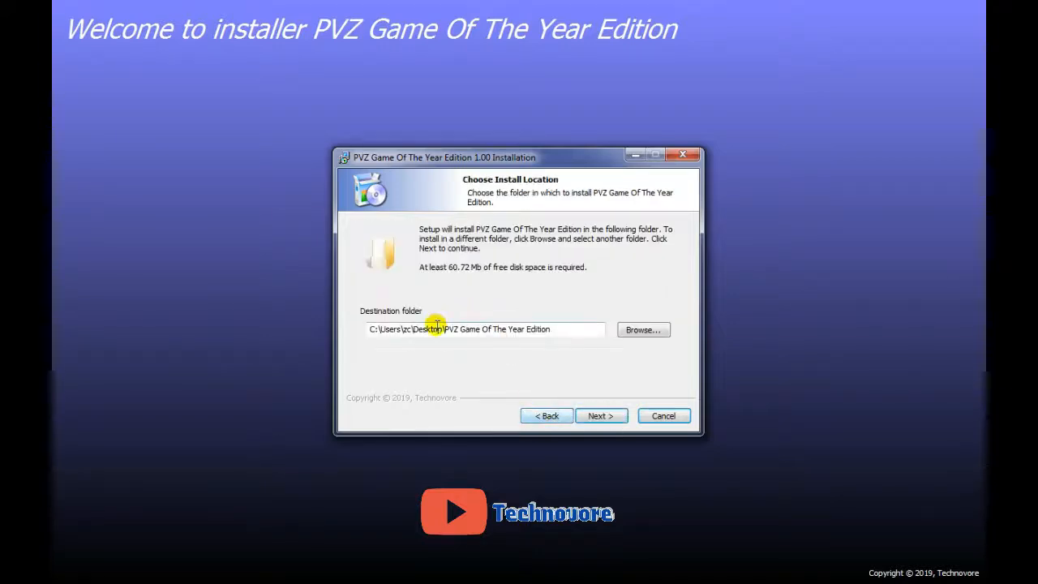
{"action": "left_click", "coordinate": [598, 416]}
{"action": "left_click", "coordinate": [599, 416]}
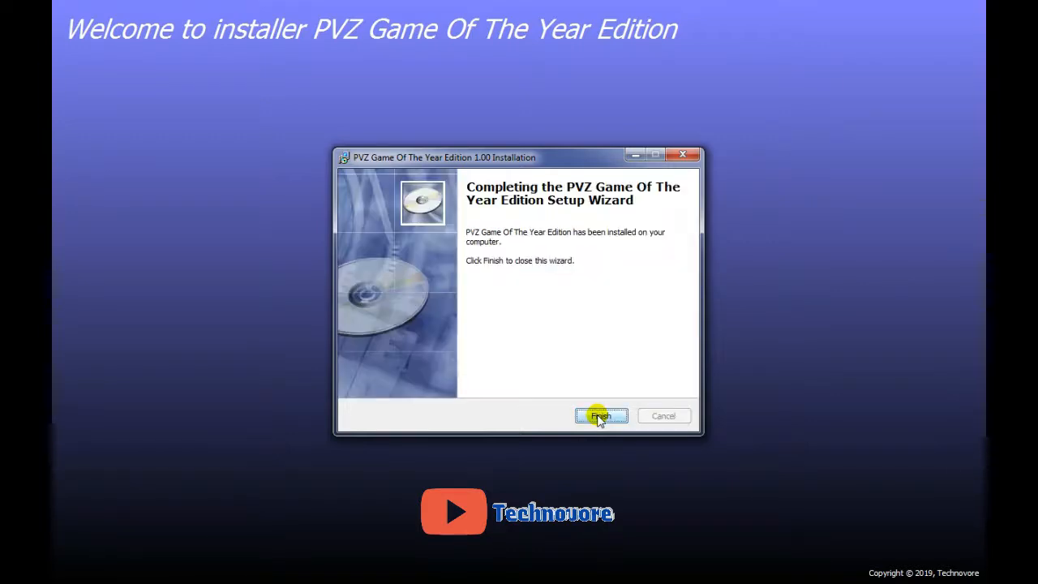
{"action": "left_click", "coordinate": [599, 416]}
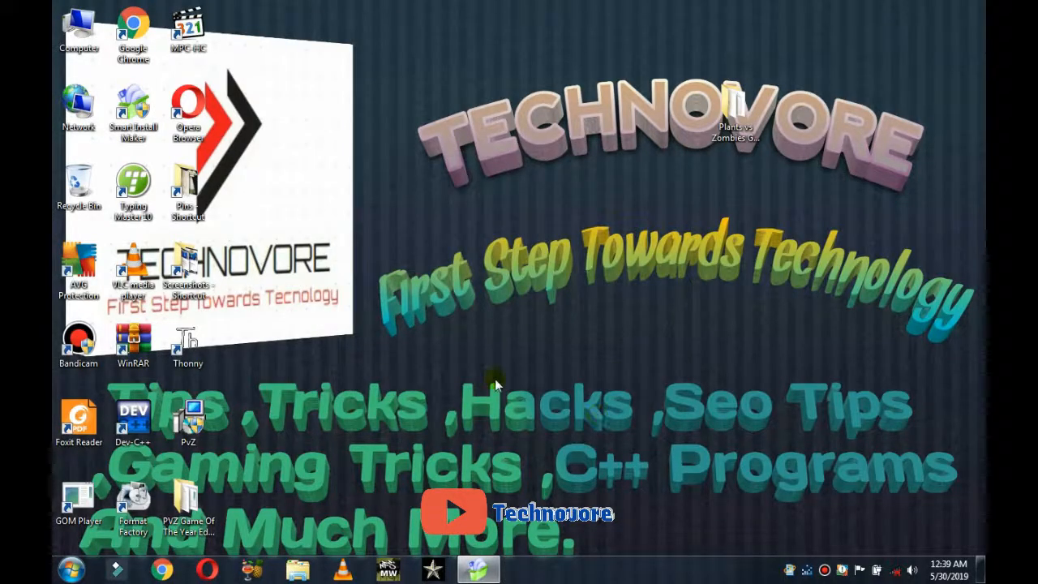
Step: Compare both folders' Properties side by side: installed 60.7 MB versus original 60.6 MB
{"action": "left_click", "coordinate": [193, 525]}
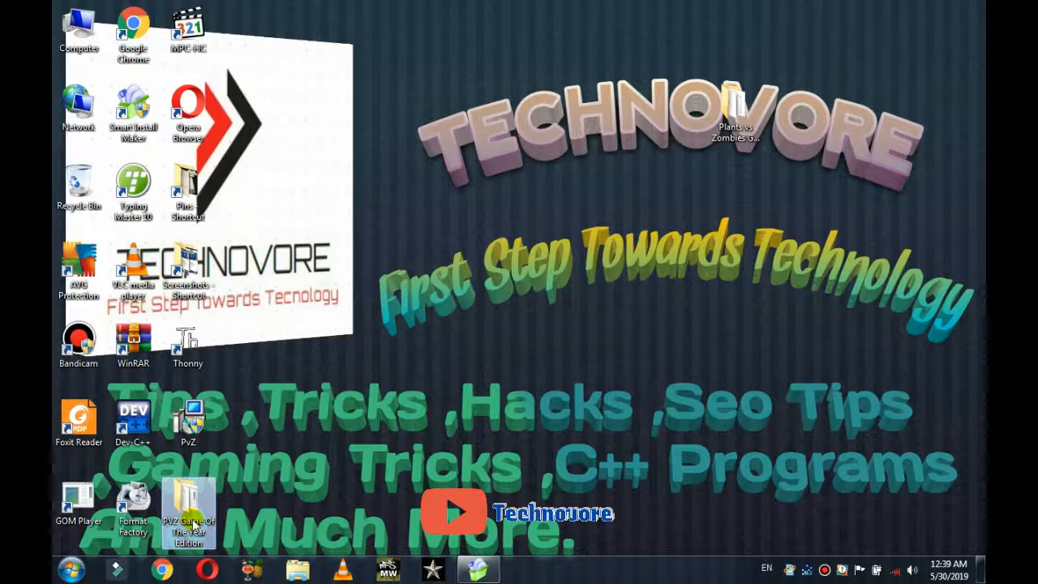
{"action": "right_click", "coordinate": [193, 526]}
{"action": "left_click", "coordinate": [209, 505]}
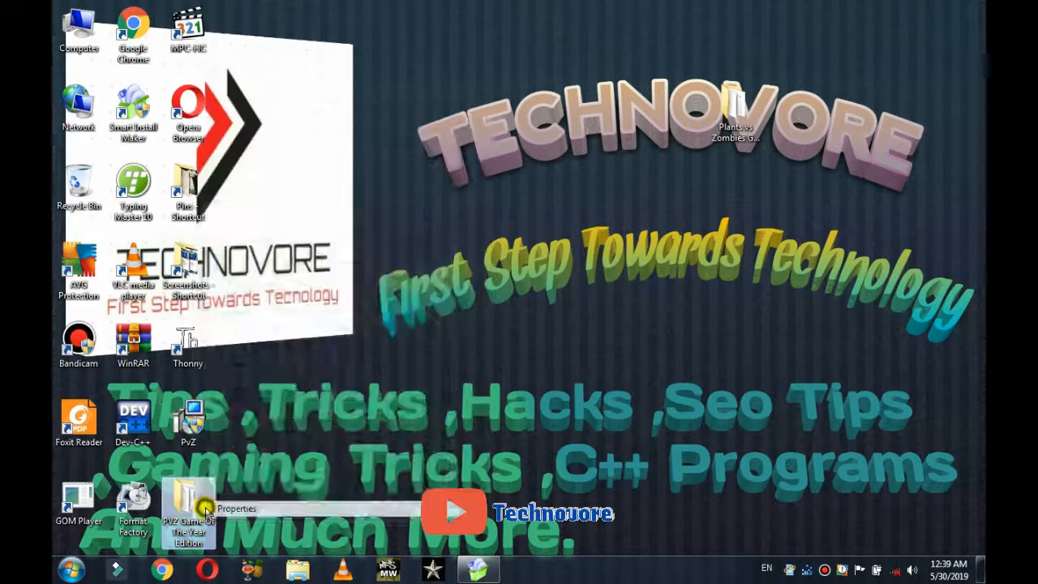
{"action": "left_click", "coordinate": [734, 113]}
{"action": "right_click", "coordinate": [734, 114]}
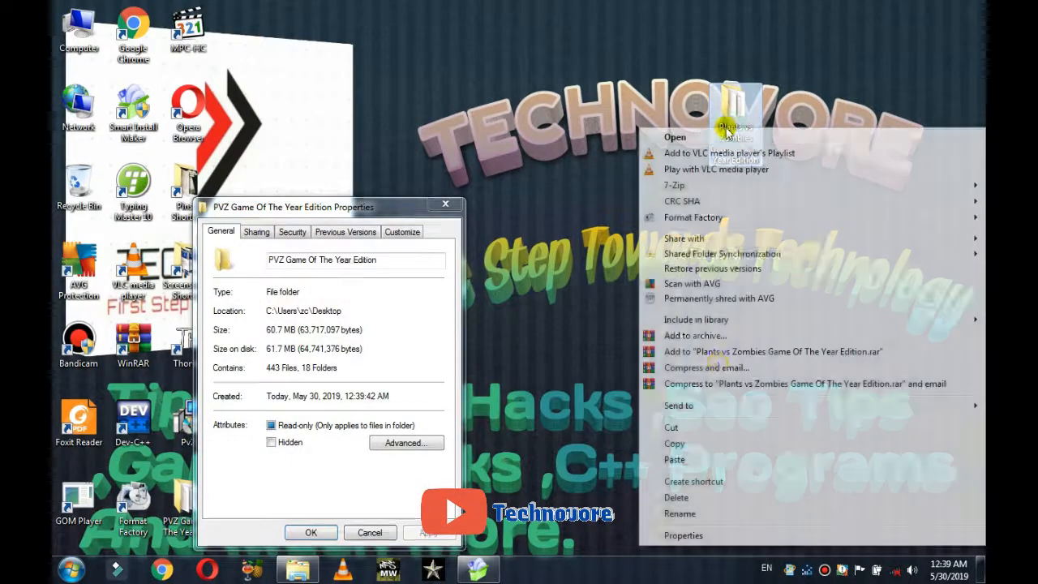
{"action": "left_click", "coordinate": [697, 537]}
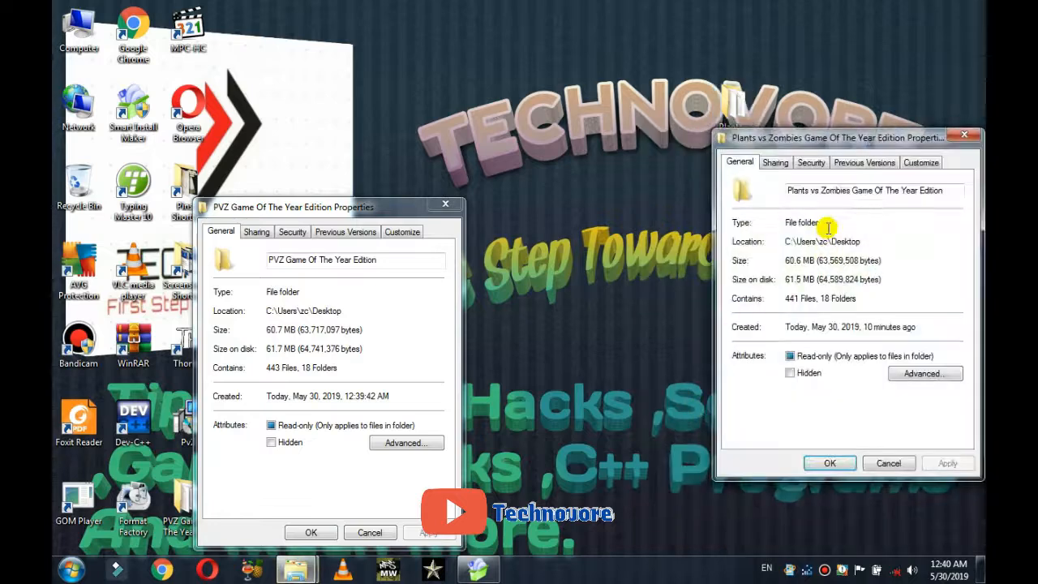
{"action": "left_click_drag", "start_coordinate": [799, 142], "coordinate": [560, 218]}
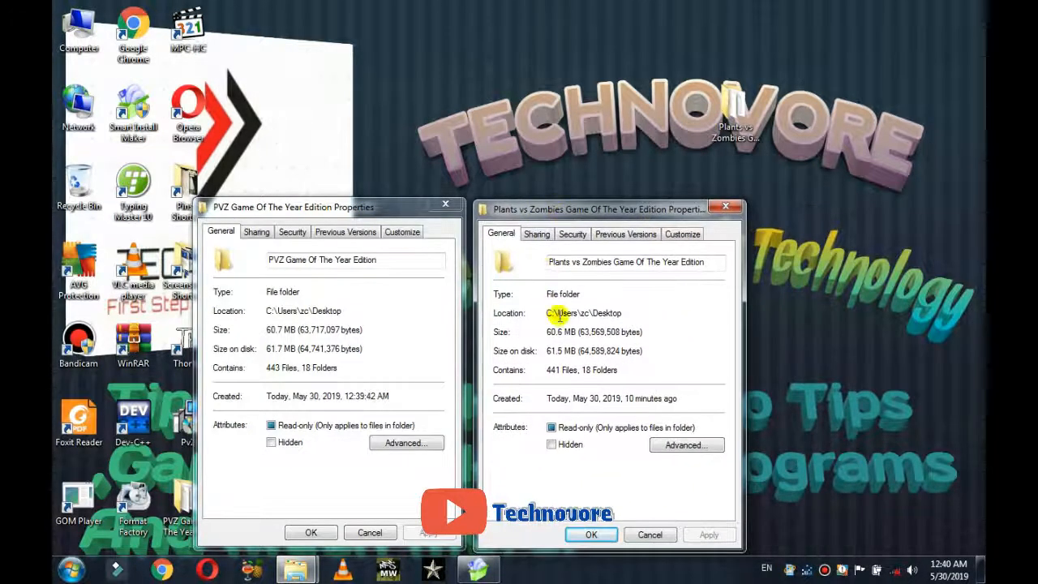
{"action": "left_click_drag", "start_coordinate": [574, 332], "coordinate": [537, 351]}
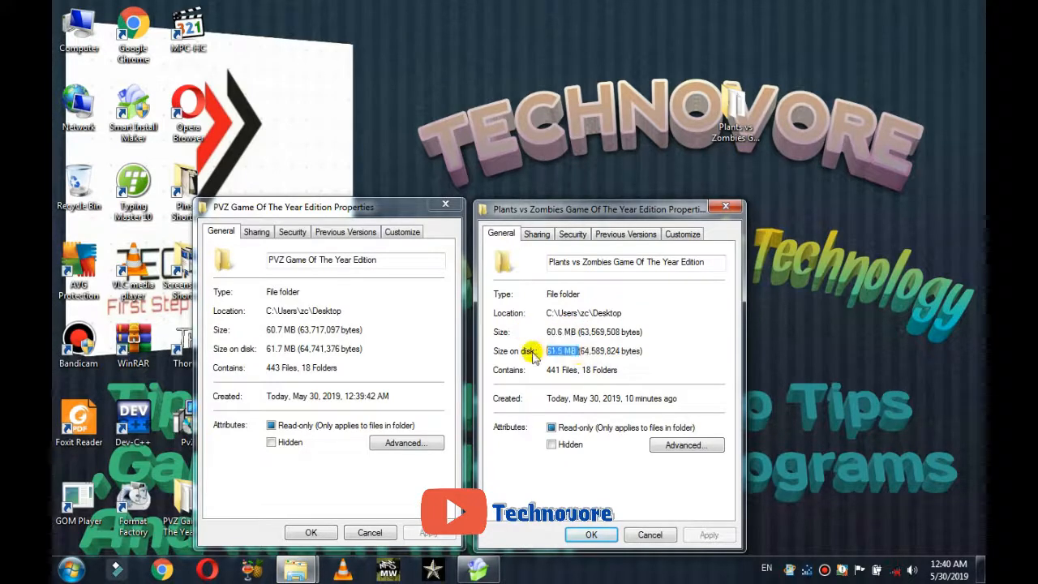
{"action": "left_click_drag", "start_coordinate": [293, 349], "coordinate": [239, 347]}
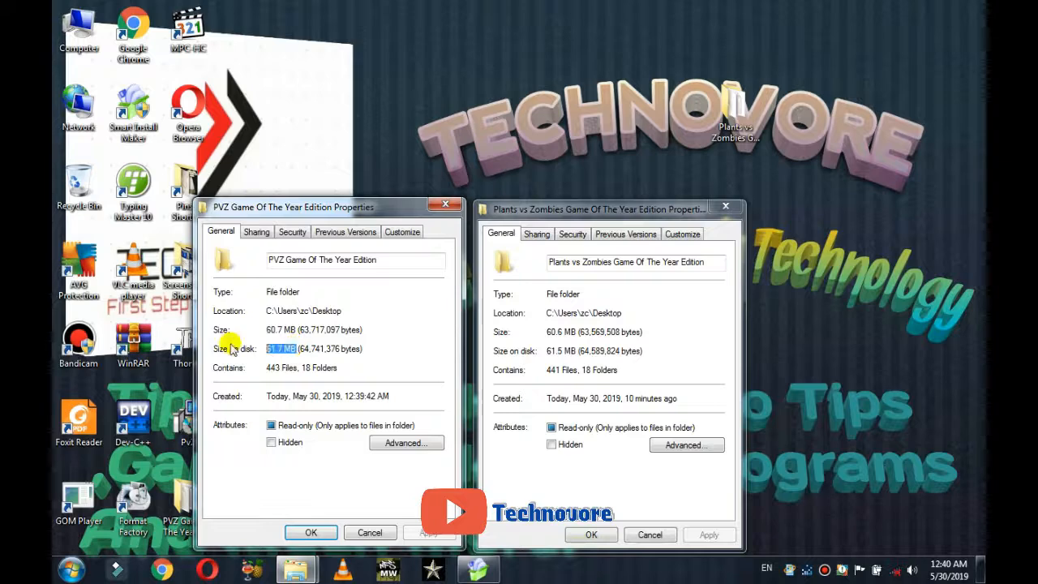
{"action": "left_click_drag", "start_coordinate": [294, 329], "coordinate": [231, 332]}
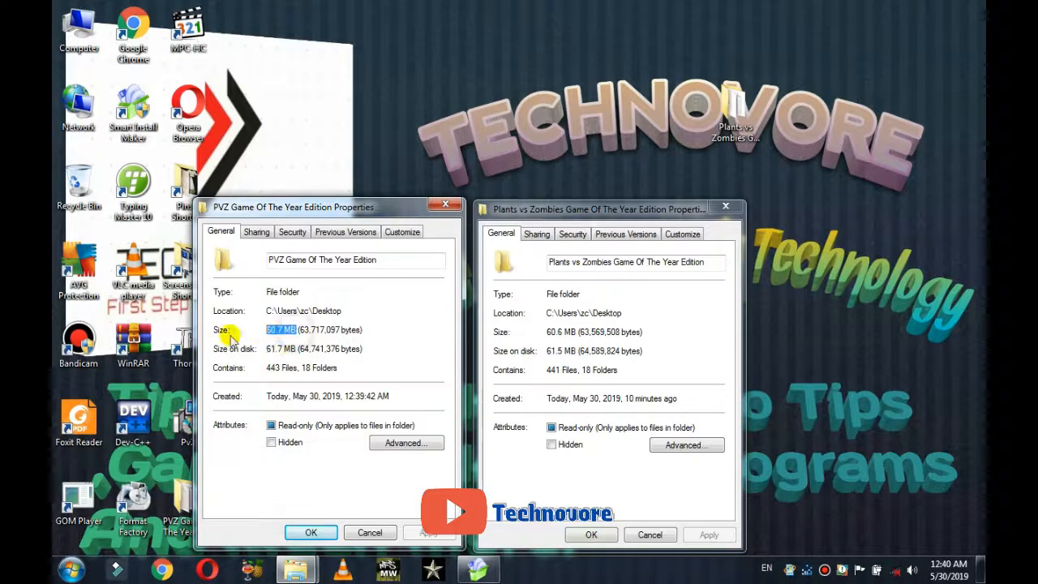
Step: Close both Properties windows and exit Smart Install Maker without saving
{"action": "left_click", "coordinate": [591, 534]}
{"action": "left_click", "coordinate": [325, 532]}
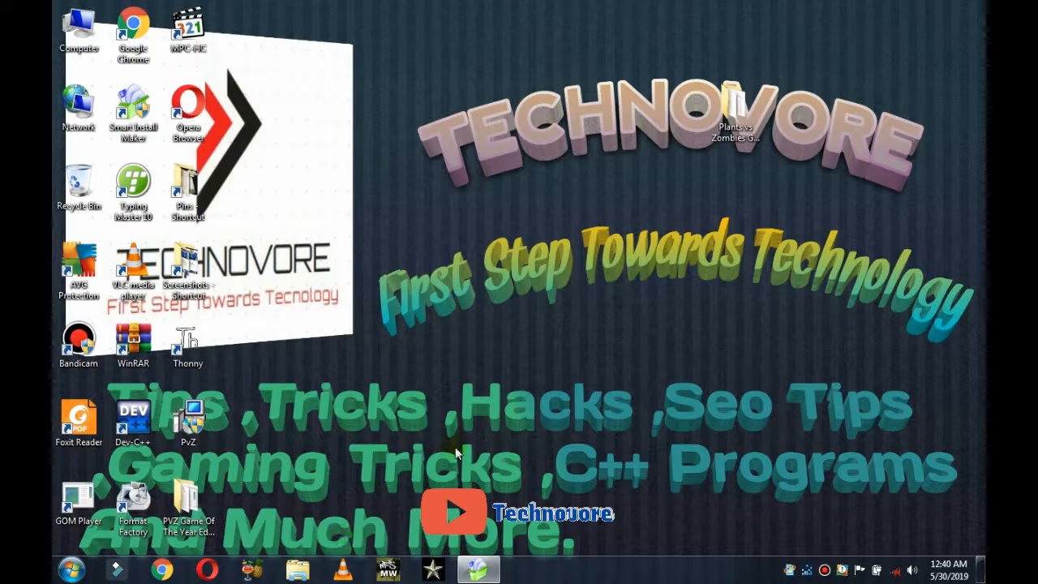
{"action": "left_click", "coordinate": [479, 569]}
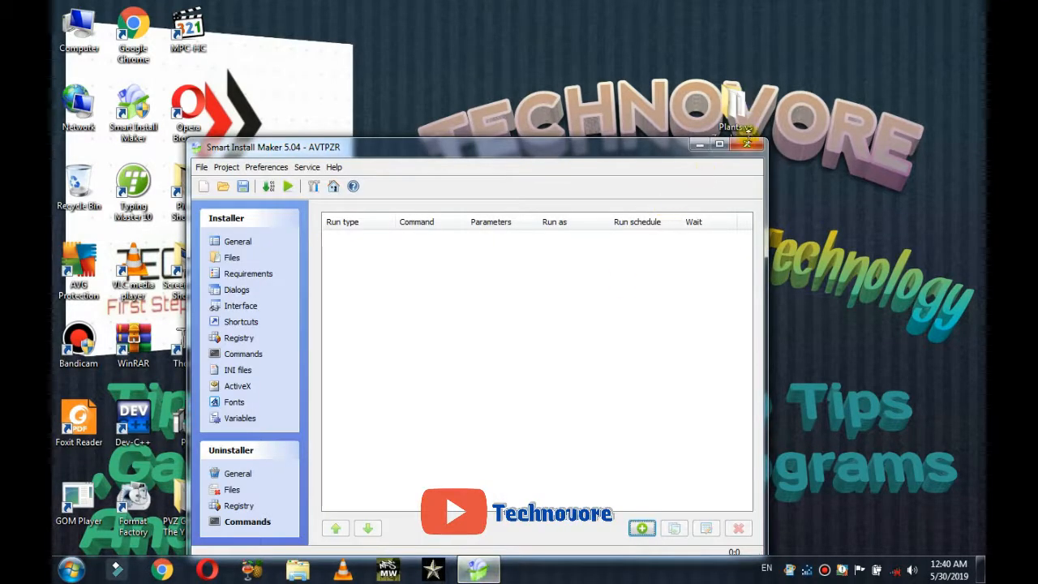
{"action": "left_click", "coordinate": [747, 146]}
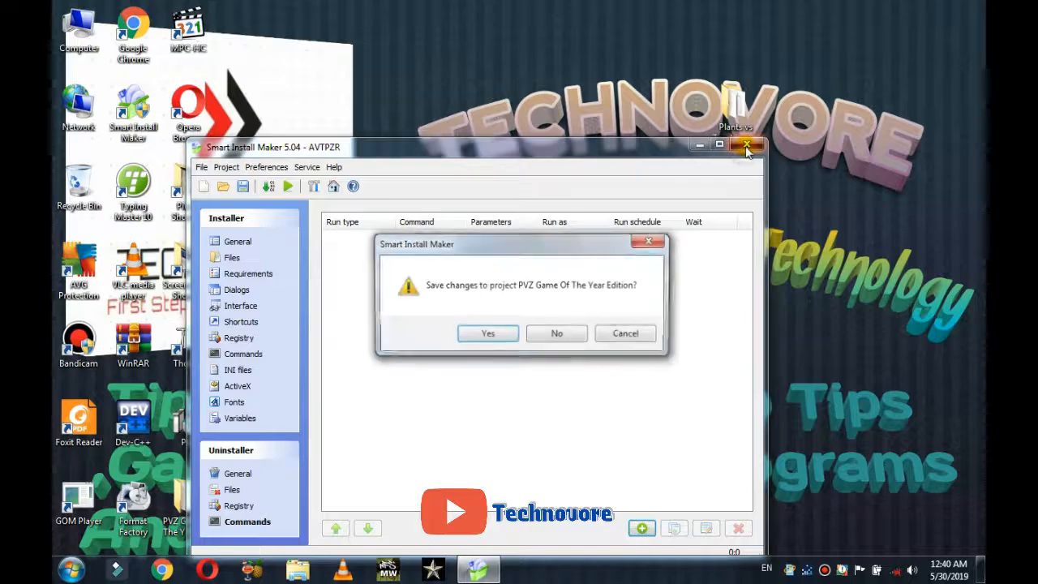
{"action": "left_click", "coordinate": [557, 335]}
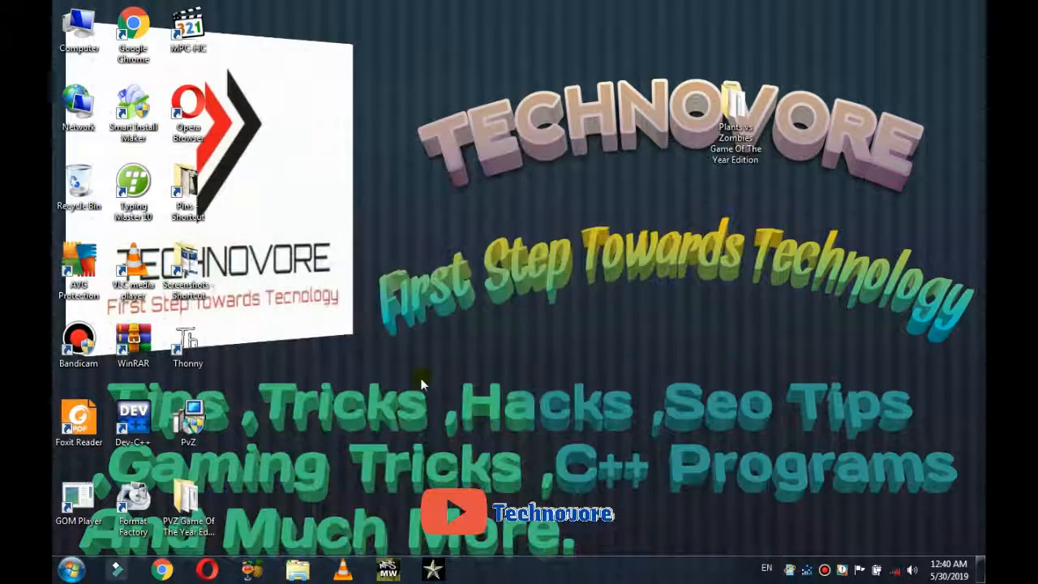
Step: Permanently delete the installed PVZ folder, then the original Plants vs Zombies folder, with Shift+Delete
{"action": "left_click", "coordinate": [203, 518]}
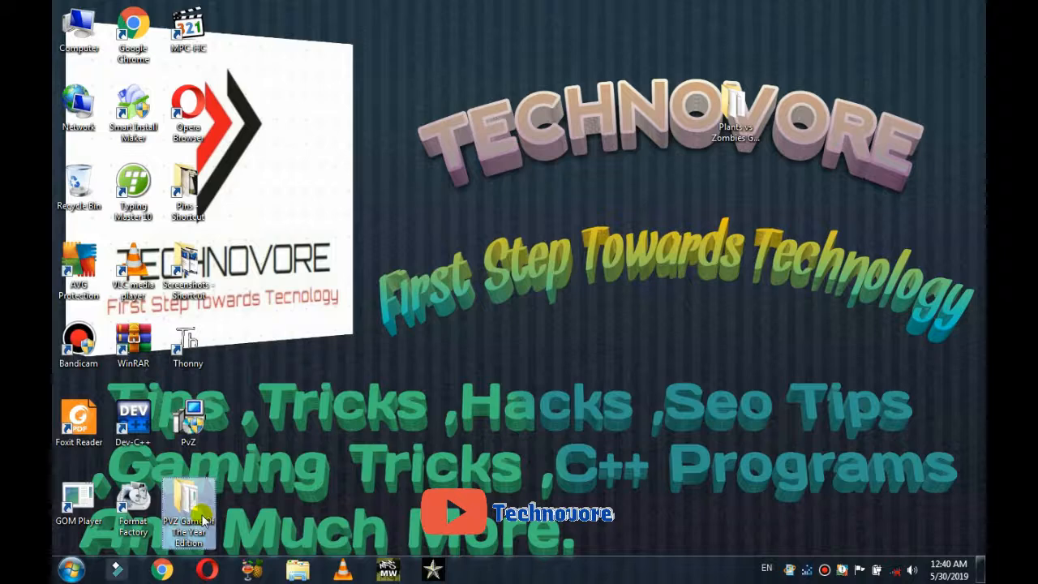
{"action": "key", "text": "shift+Delete"}
{"action": "key", "text": "Return"}
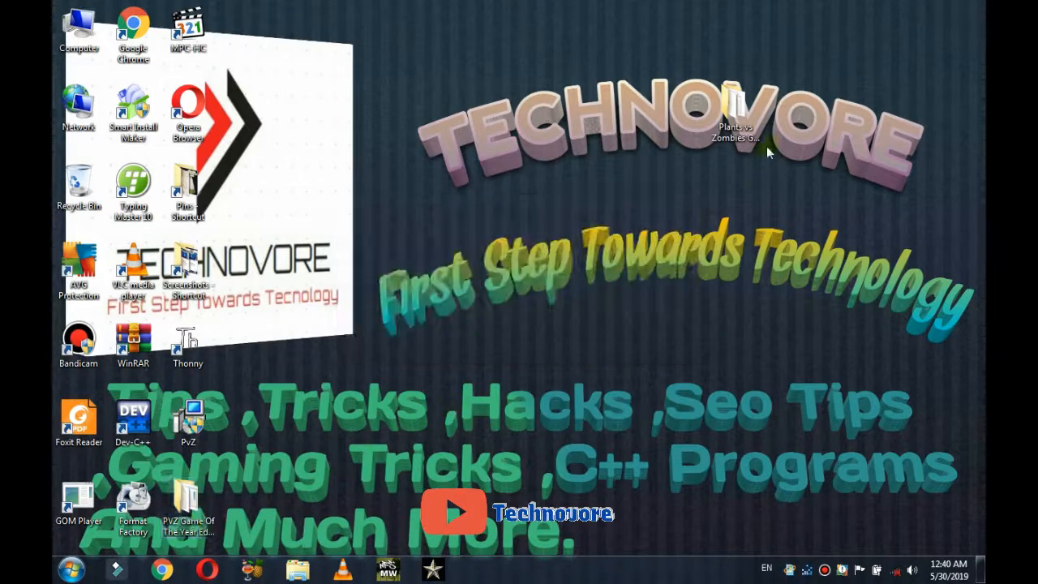
{"action": "left_click", "coordinate": [748, 136]}
{"action": "key", "text": "shift+Delete"}
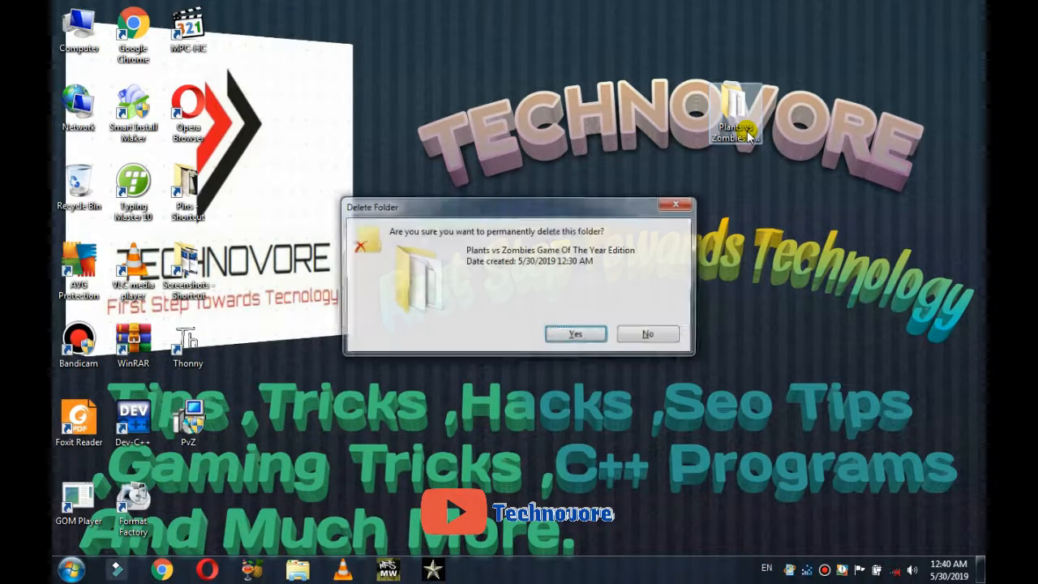
{"action": "key", "text": "Return"}
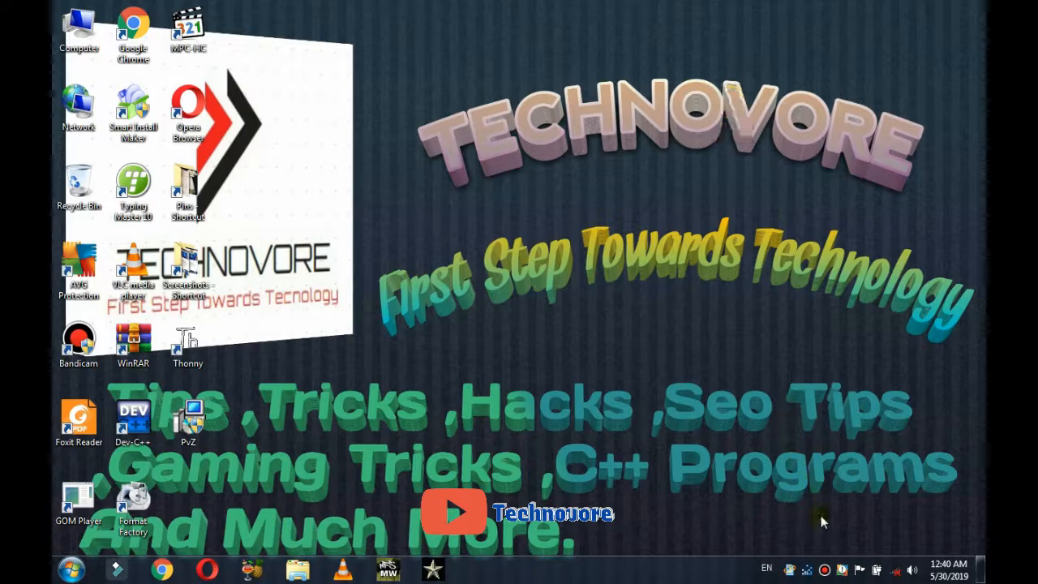